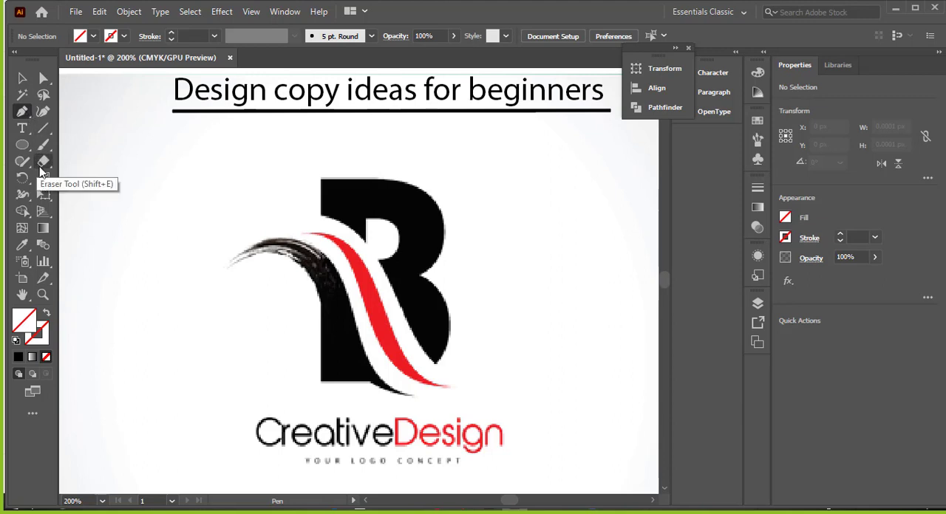
Step: Start a Pen tool outline of the black B, tracing its upper left side and straight top edge
left_click(320, 216)
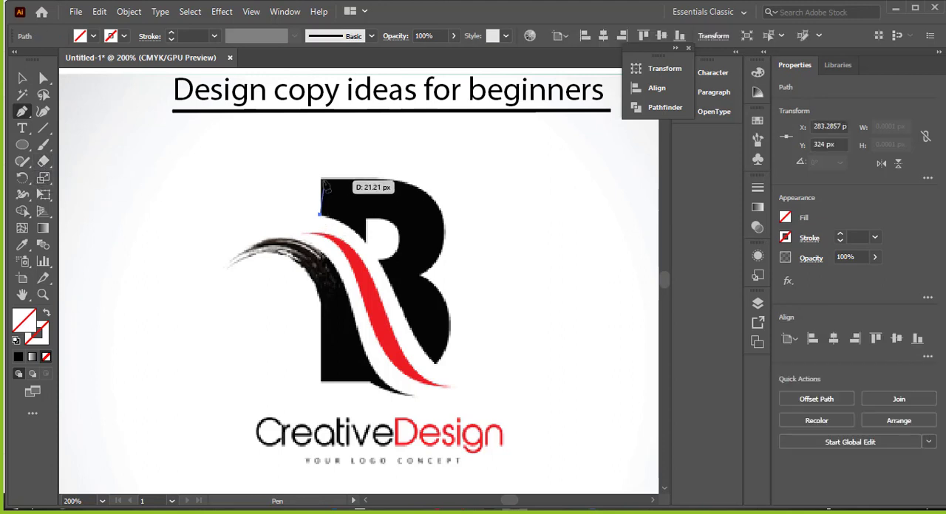
left_click(319, 177)
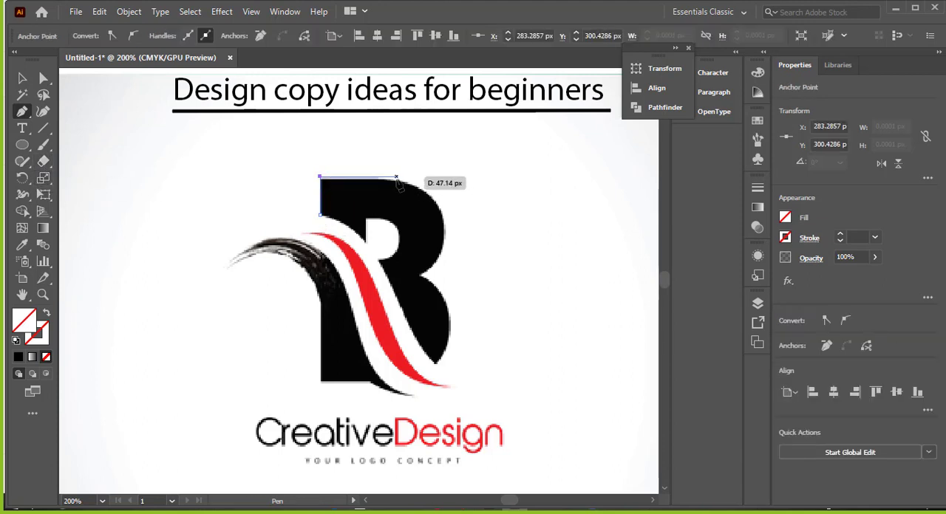
right_click(396, 181)
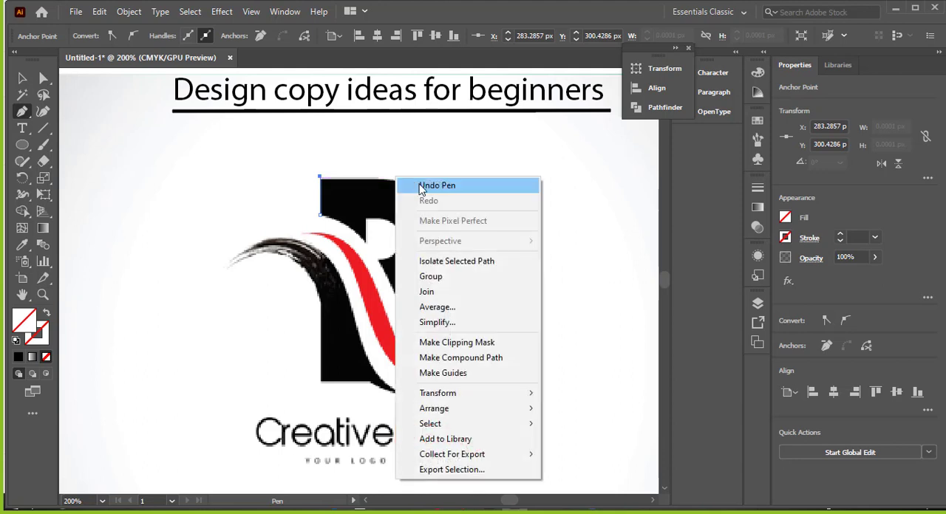
left_click(399, 183)
scroll(321, 181, "up", 2)
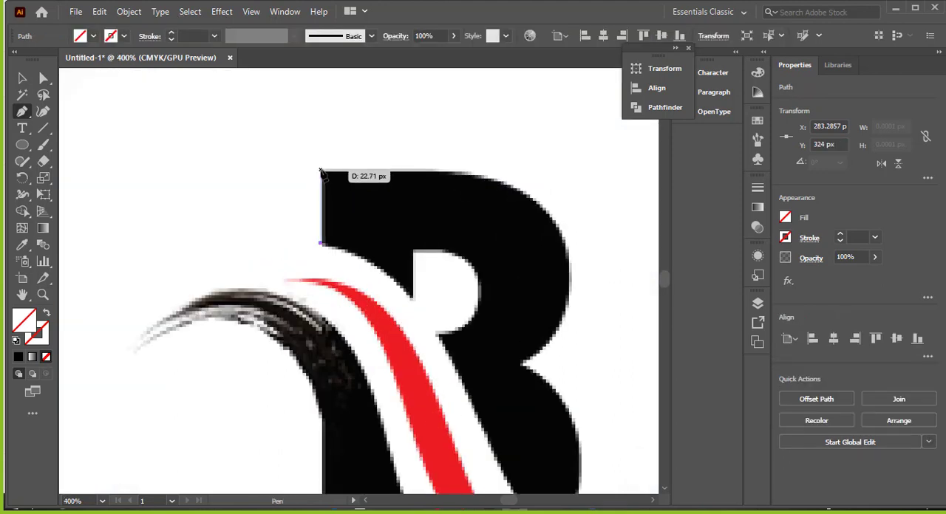
left_click(320, 170)
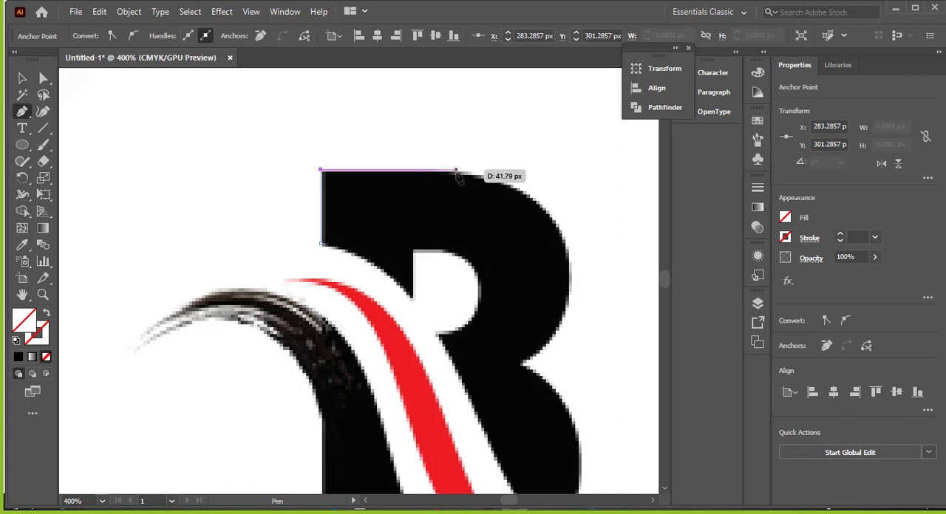
left_click(456, 171)
scroll(549, 366, "down", 1)
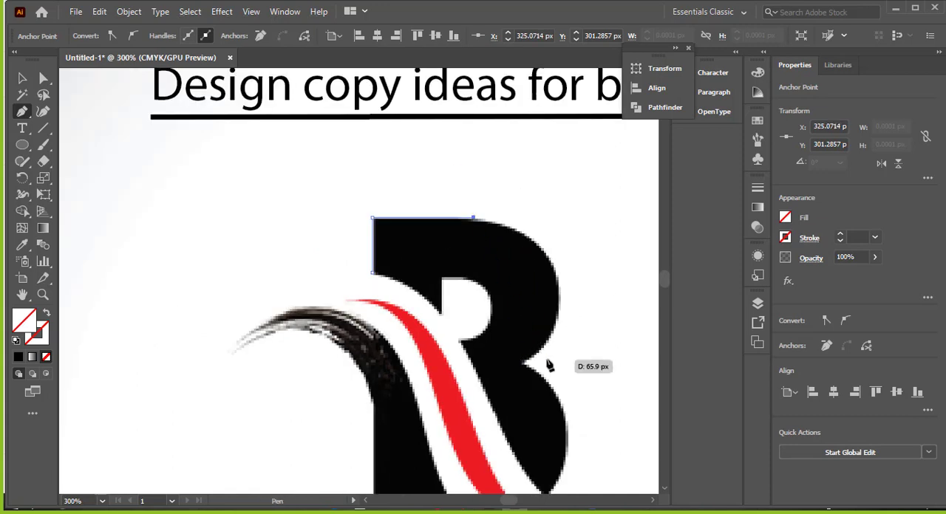
left_click_drag(549, 366, 343, 367)
left_click(454, 246)
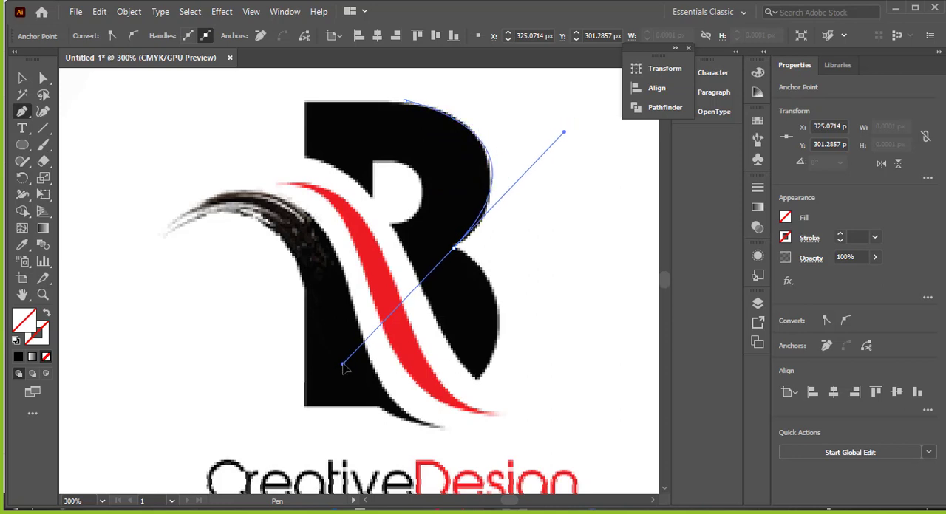
right_click(496, 299)
left_click(519, 9)
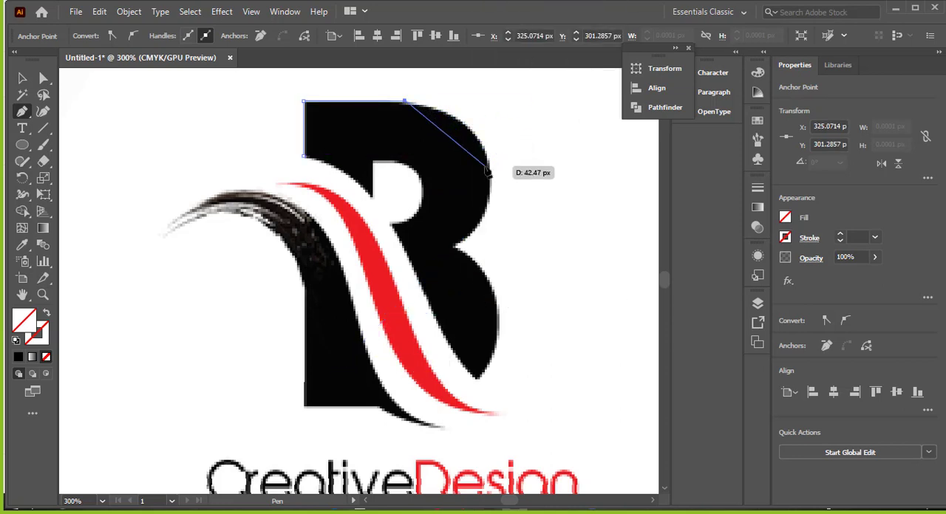
Step: Trace the B's outer right side with curves around the upper bowl and lower bowl to the pointed bottom tip
left_click_drag(488, 161, 494, 217)
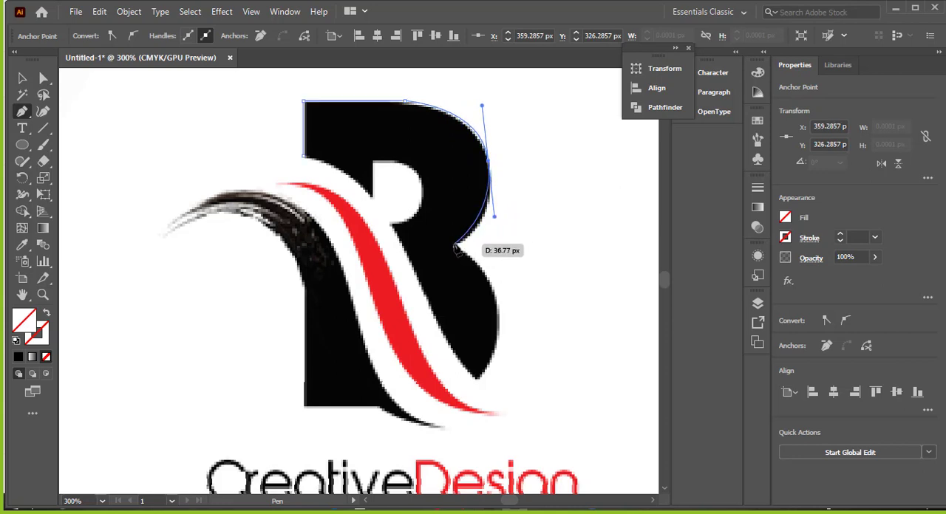
left_click(454, 246)
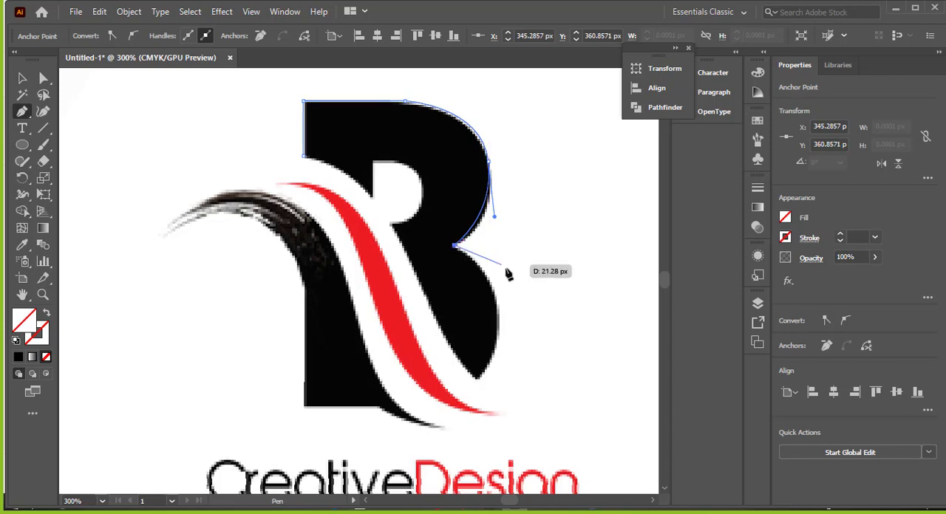
key("space")
left_click_drag(538, 291, 508, 145)
scroll(449, 267, "down", 1)
key("space")
left_click_drag(450, 235, 410, 298)
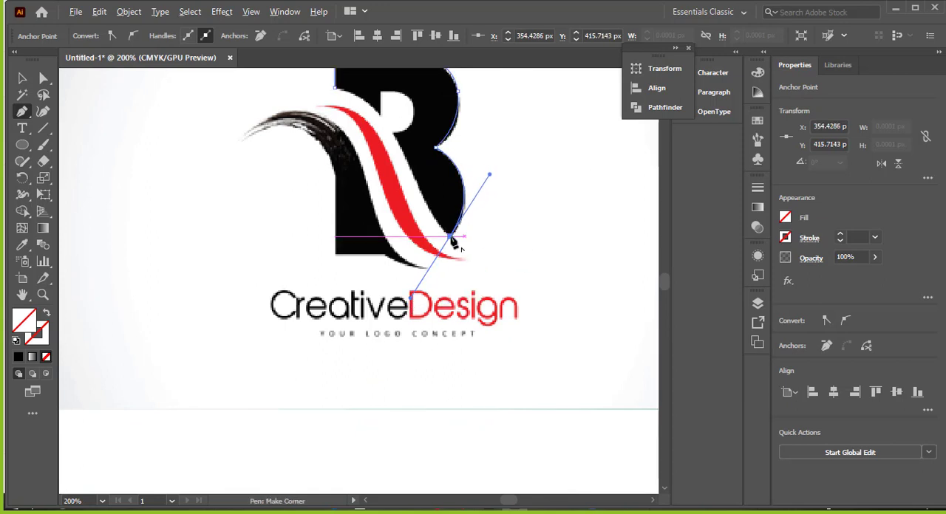
Step: Make the bottom tip a corner and trace the B's inner diagonal edge up to the counter
left_click_drag(450, 236, 416, 184)
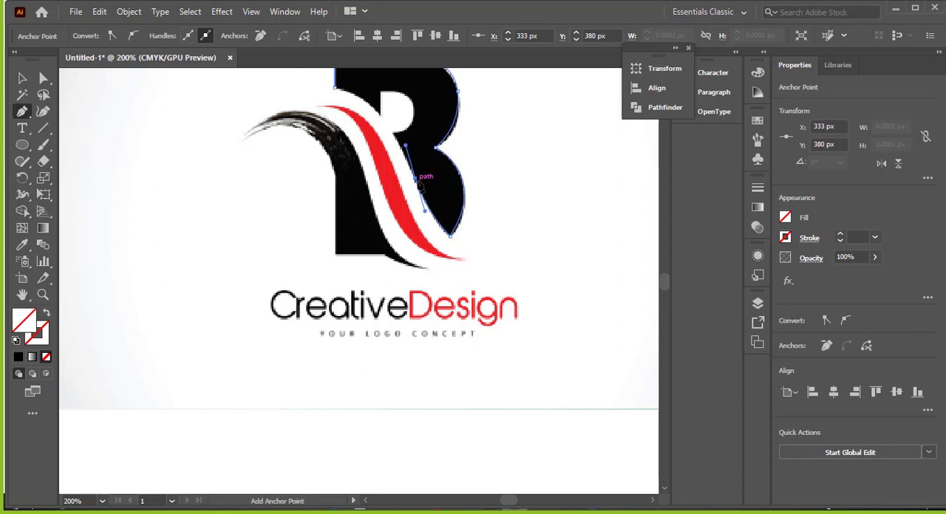
left_click_drag(416, 177, 509, 219)
left_click(394, 136)
Step: Trace the B's upper counter and close the path with a curve along the left notch to the starting anchor
scroll(499, 226, "up", 2)
scroll(499, 229, "up", 2)
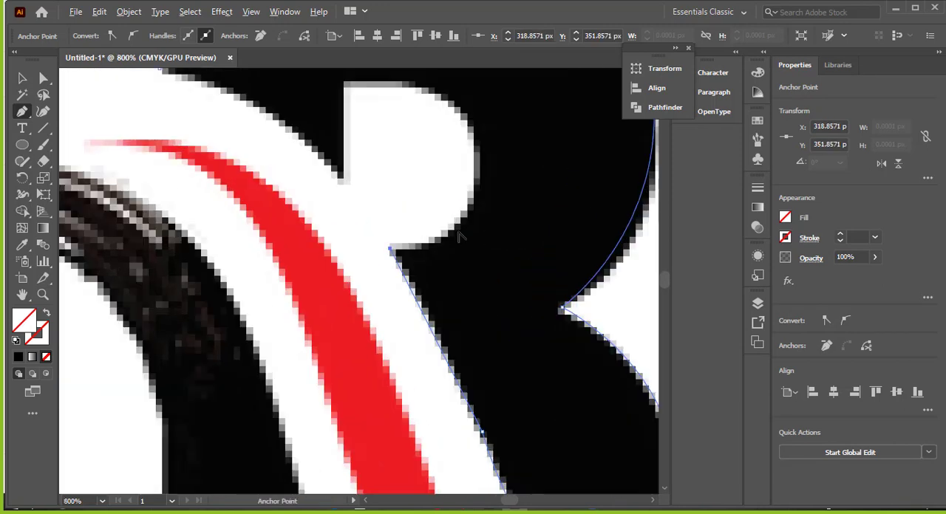
mouse_move(390, 248)
left_mouse_down()
mouse_move(477, 193)
mouse_move(478, 120)
mouse_move(498, 119)
mouse_move(484, 111)
left_mouse_up()
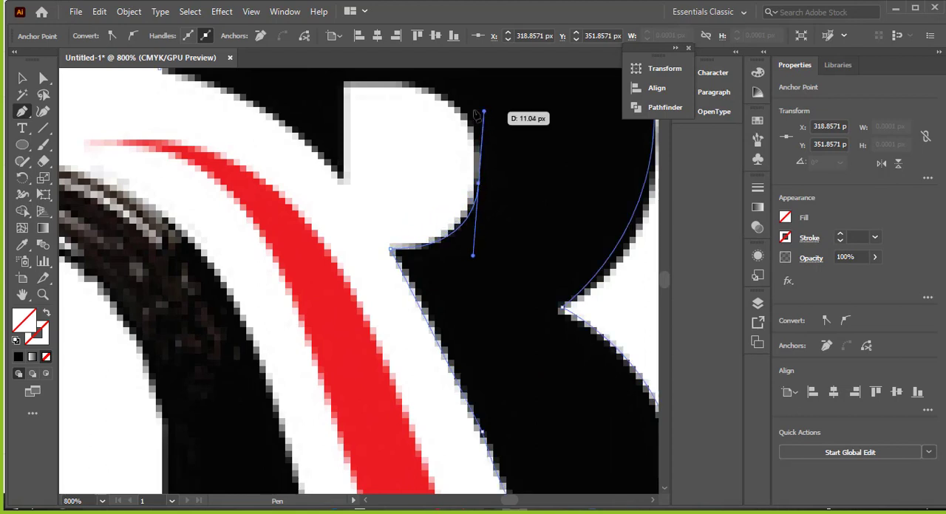
left_click(428, 90)
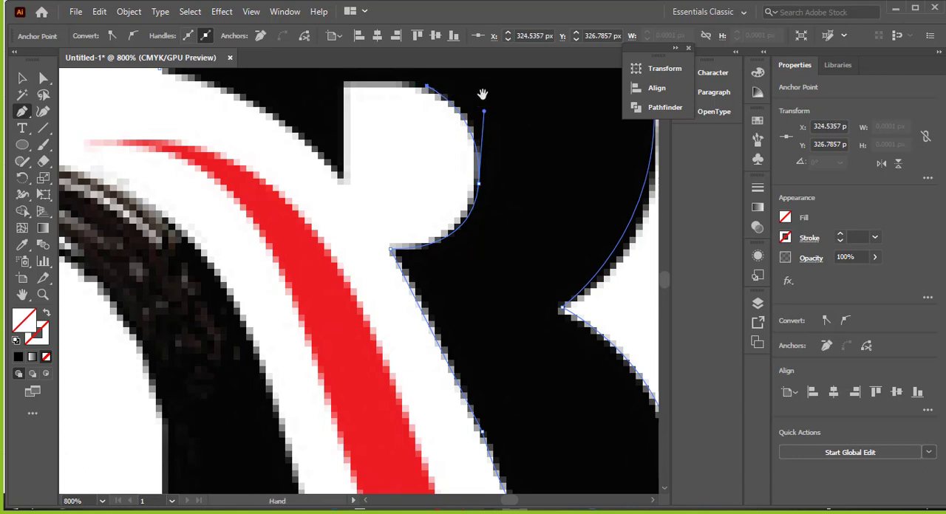
left_click_drag(484, 97, 554, 184)
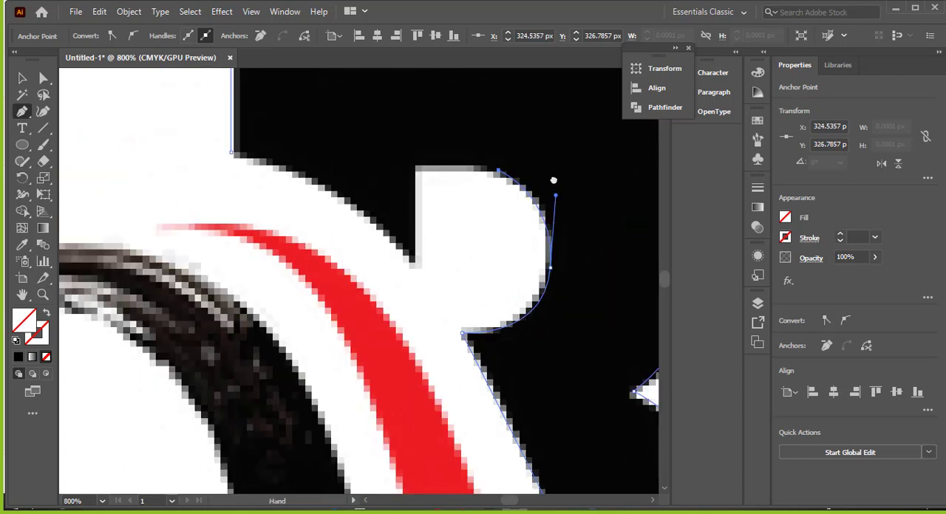
left_click(414, 168)
left_click(413, 268)
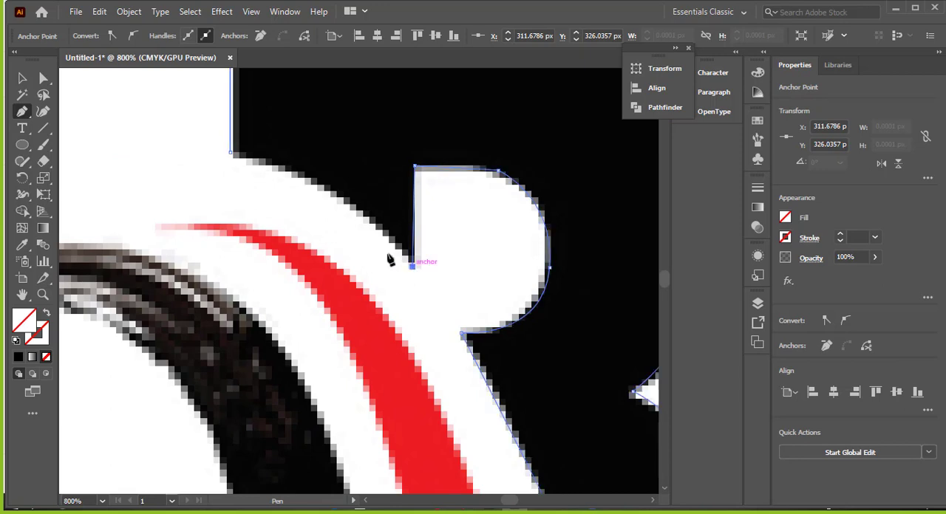
left_click_drag(232, 153, 113, 147)
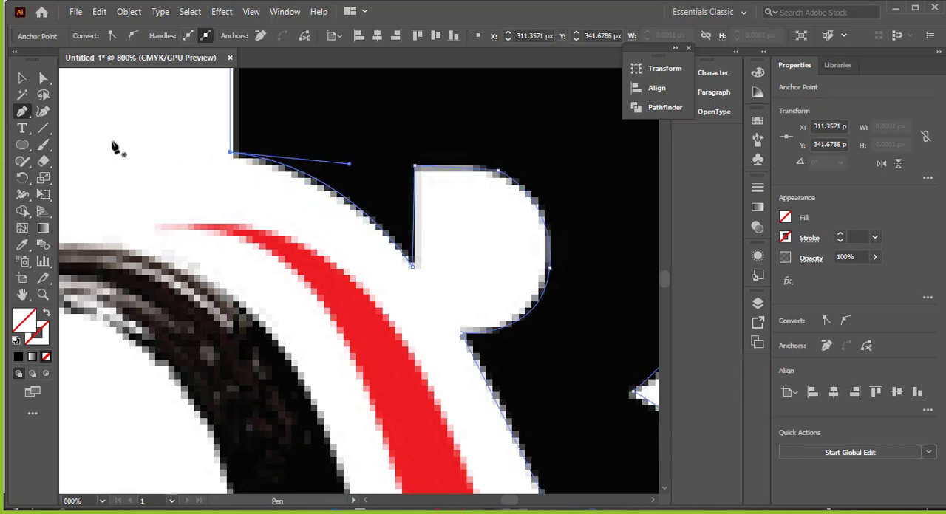
Step: Fill the traced B shape with blue 098bd3 and deselect it
double_click(21, 322)
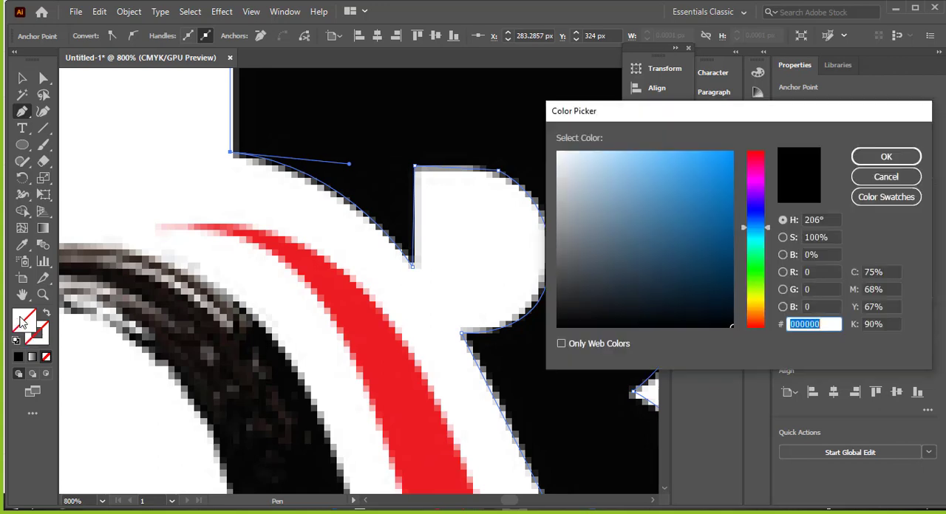
left_click_drag(759, 226, 760, 228)
left_click_drag(727, 183, 729, 176)
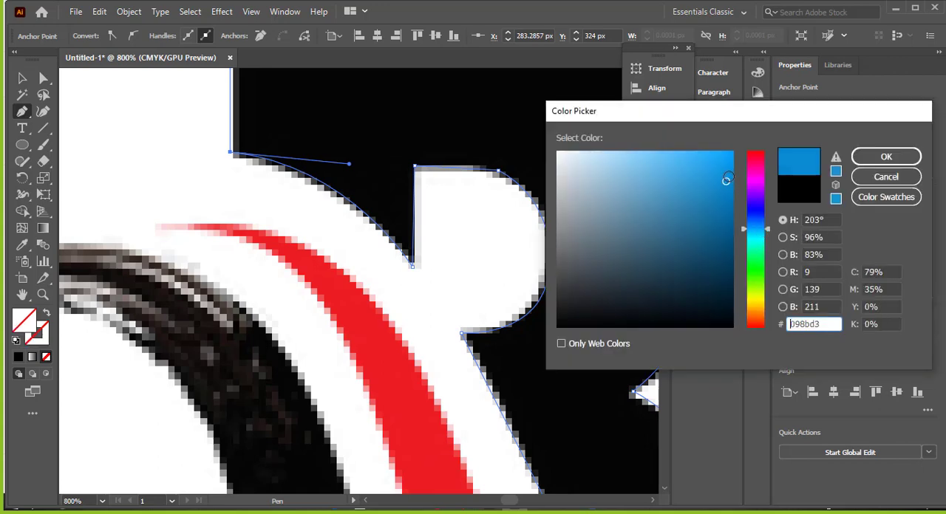
left_click(873, 159)
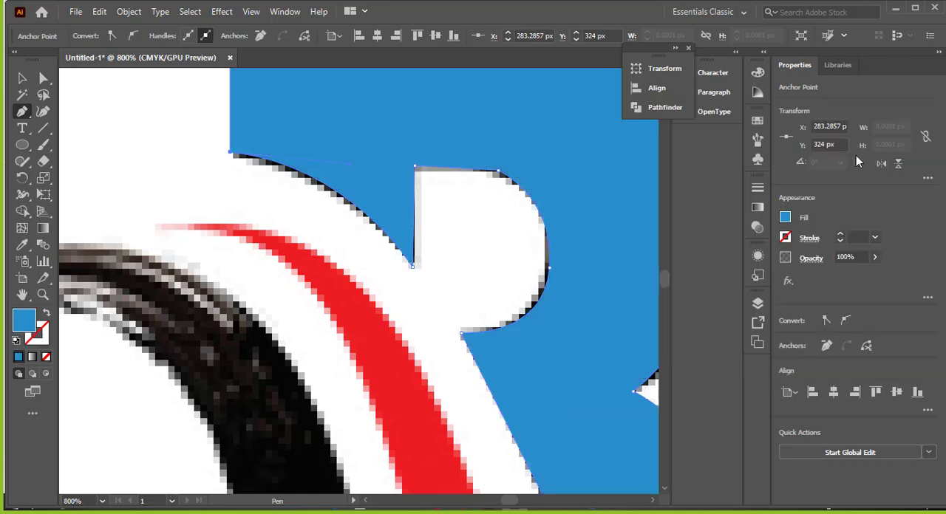
left_click(22, 78)
left_click(171, 181)
scroll(177, 181, "down", 3)
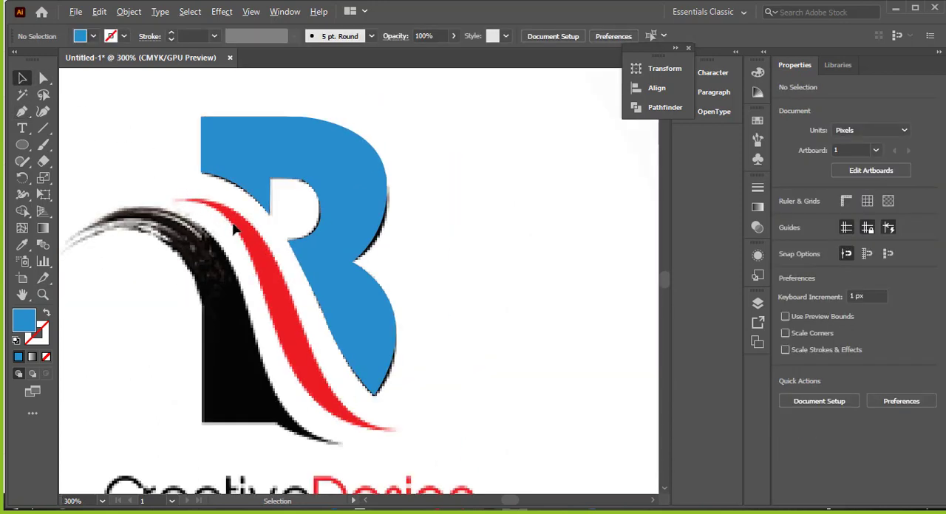
Step: Start a new Pen path at the upper left tip of the red swoosh
left_click_drag(402, 243, 491, 196)
left_click_drag(372, 258, 336, 271)
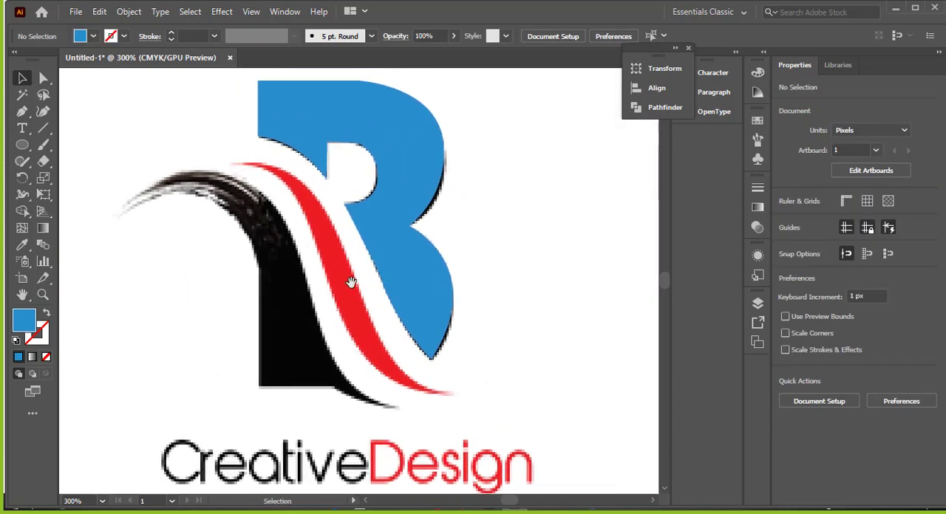
left_click(22, 112)
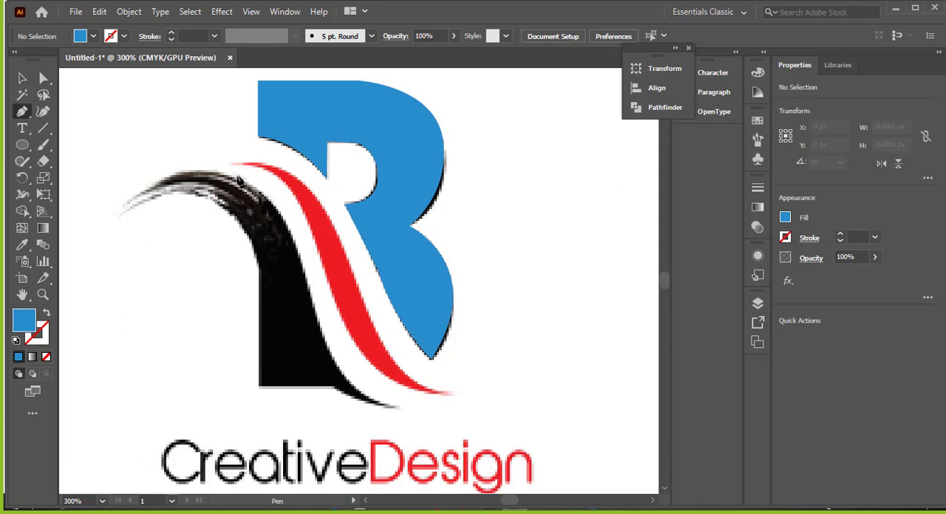
scroll(272, 194, "up", 1)
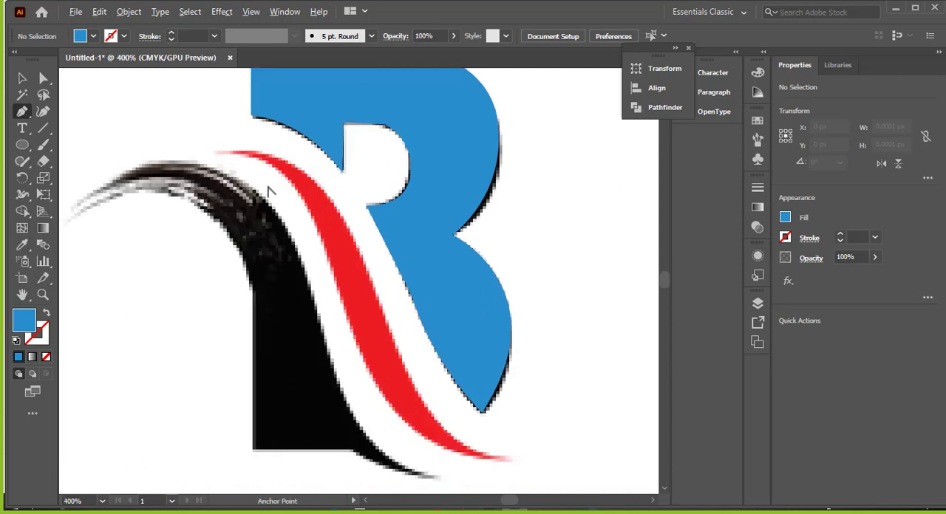
left_click(214, 157)
scroll(354, 211, "down", 1)
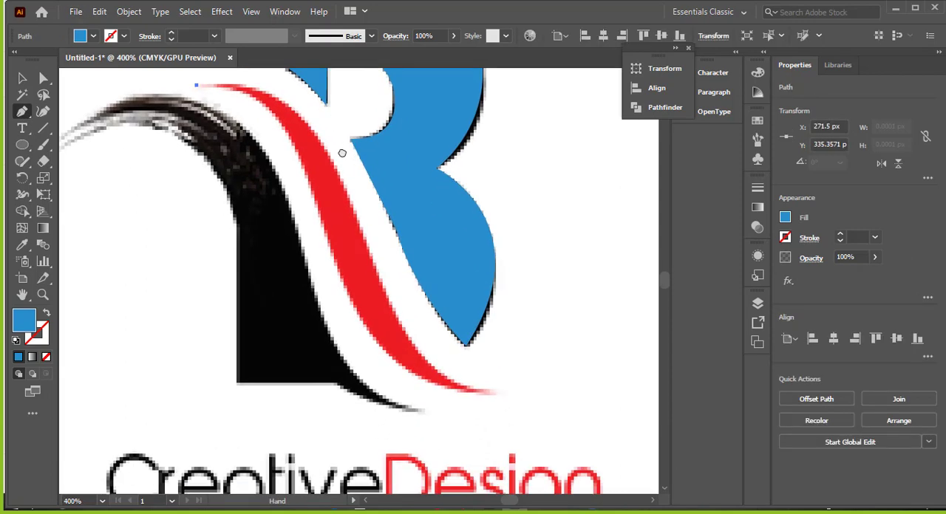
scroll(316, 207, "up", 1)
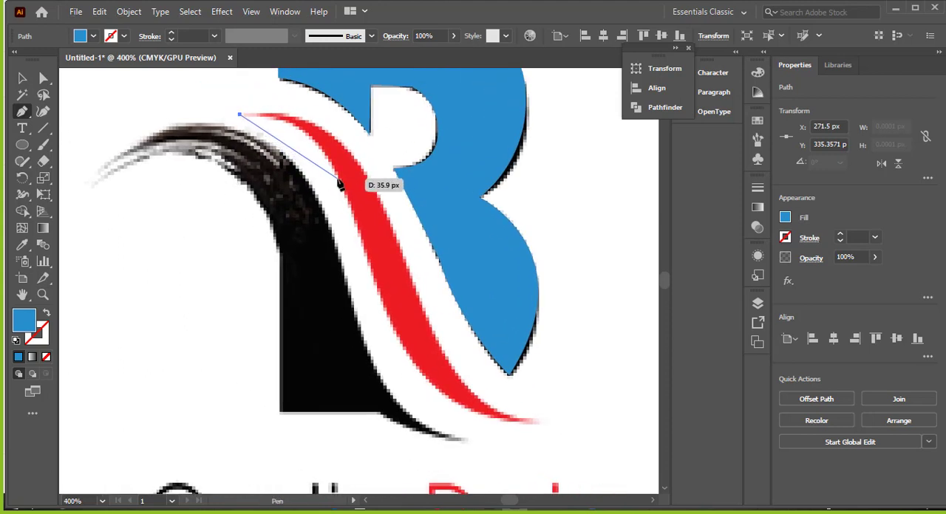
left_click_drag(360, 220, 350, 241)
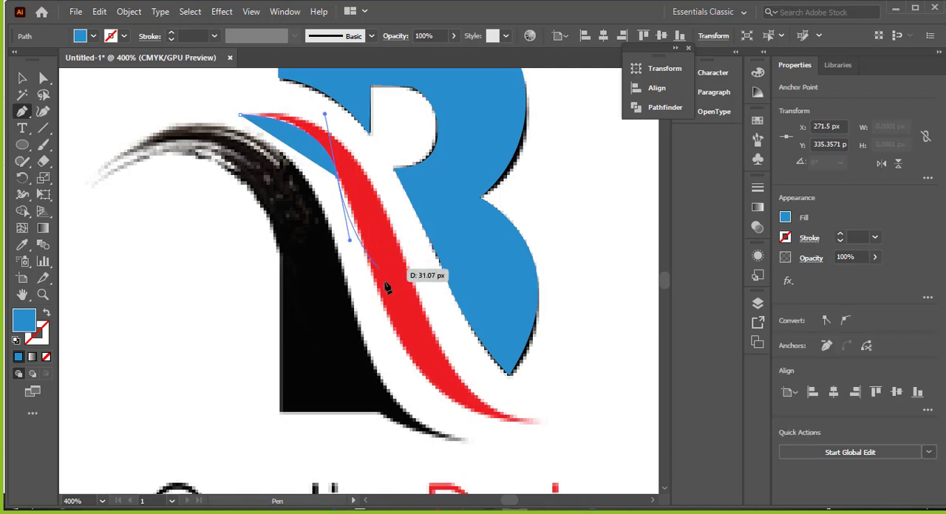
left_click(47, 314)
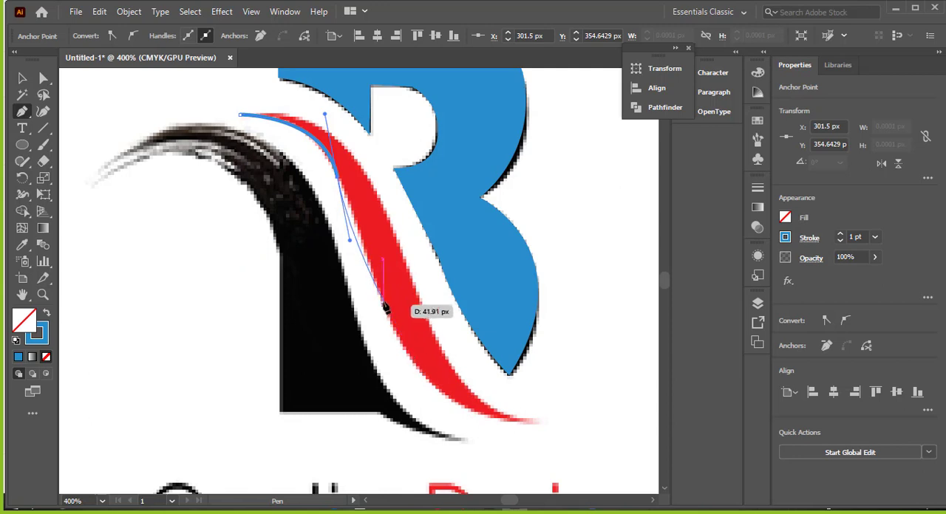
right_click(361, 187)
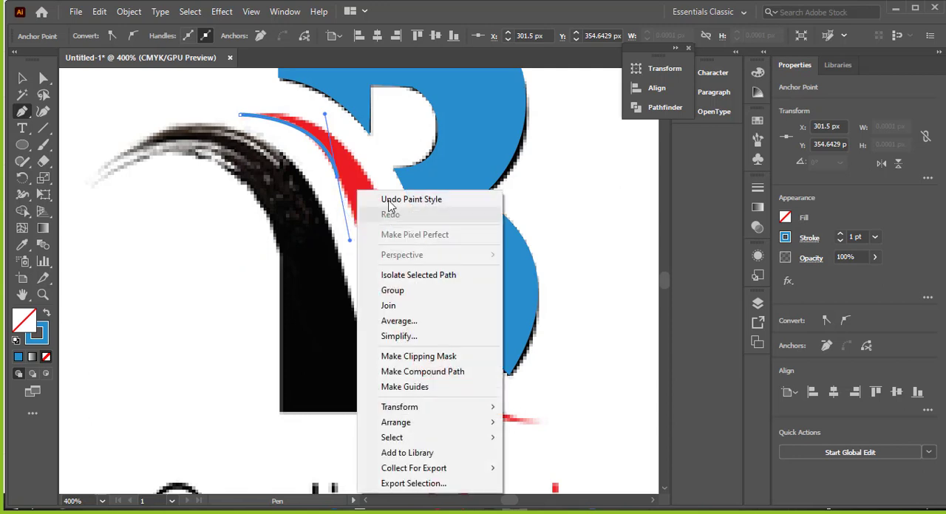
left_click(376, 200)
right_click(367, 188)
left_click(384, 198)
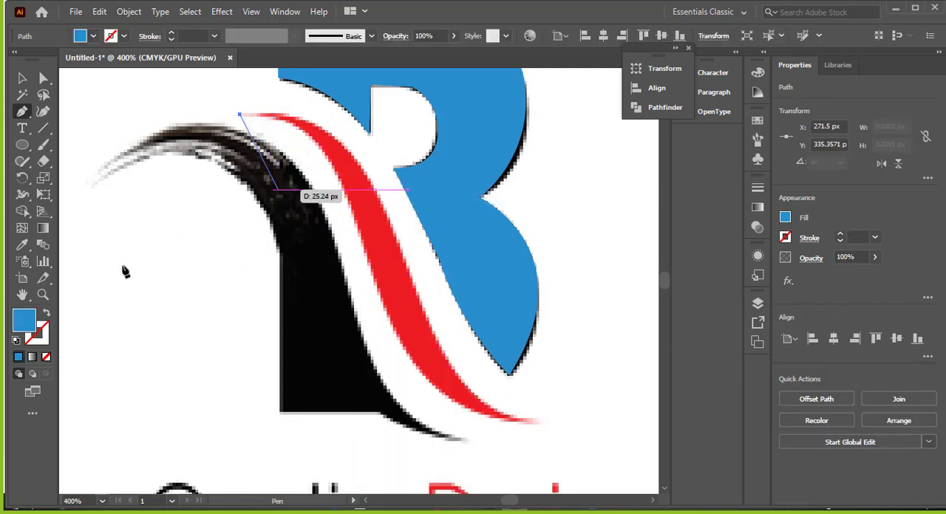
Step: Swap the fill and stroke and trace the red swoosh's lower left edge in curves down to its lower right tip
left_click(47, 314)
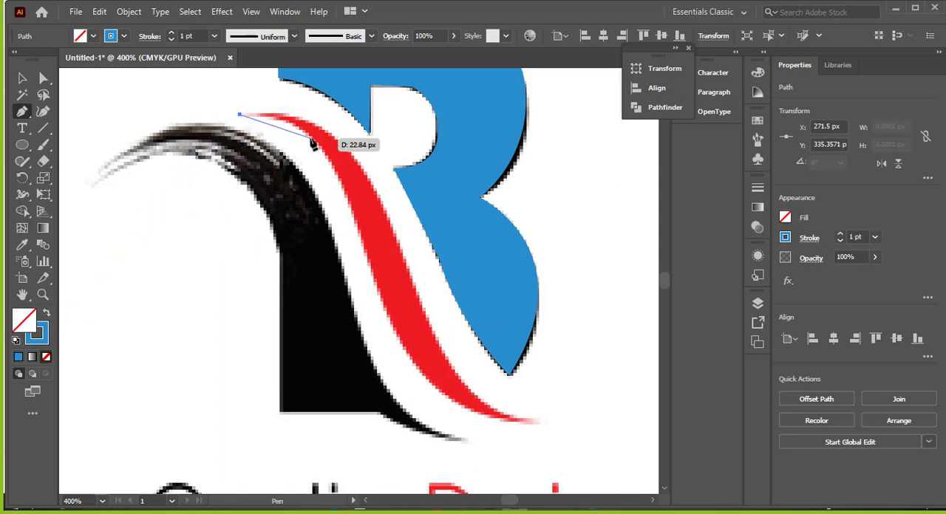
left_click_drag(322, 142, 330, 153)
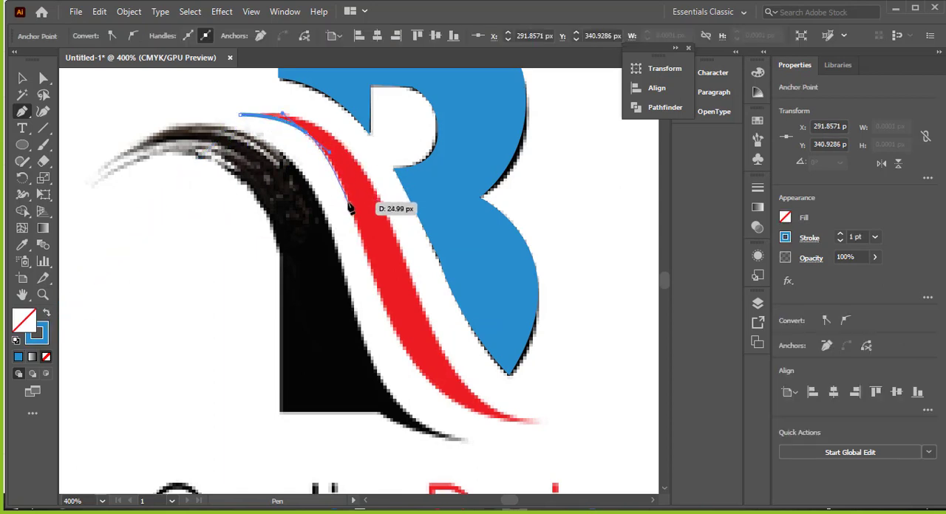
left_click(350, 209)
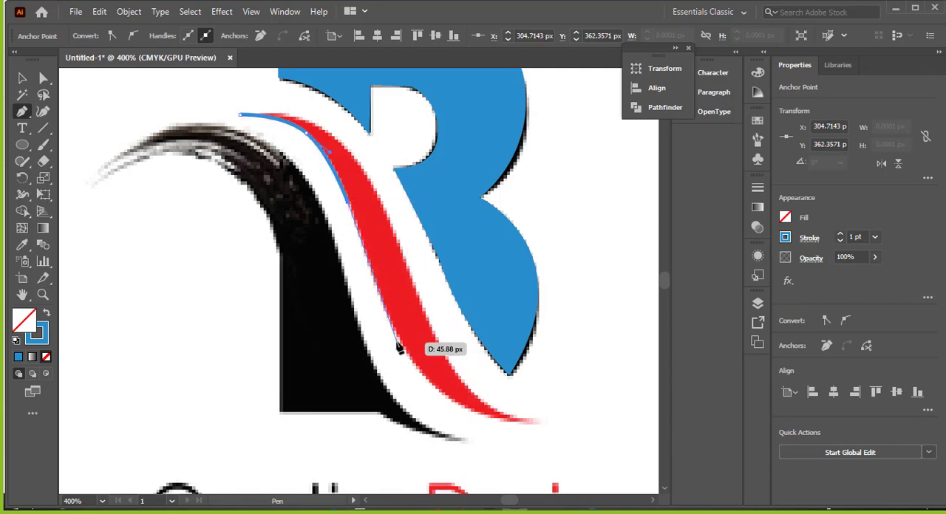
left_click_drag(397, 345, 413, 362)
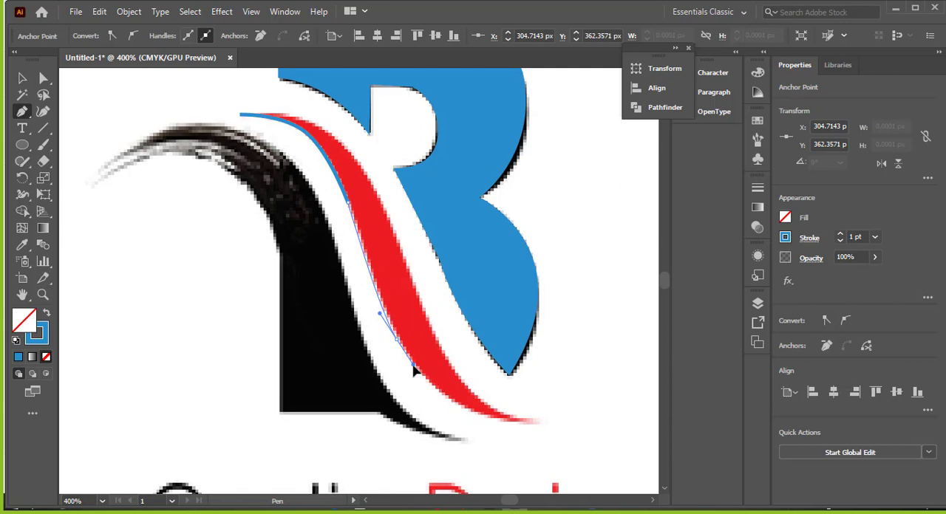
mouse_move(414, 372)
left_mouse_down()
mouse_move(494, 420)
mouse_move(464, 415)
mouse_move(604, 437)
mouse_move(598, 422)
mouse_move(607, 431)
left_mouse_up()
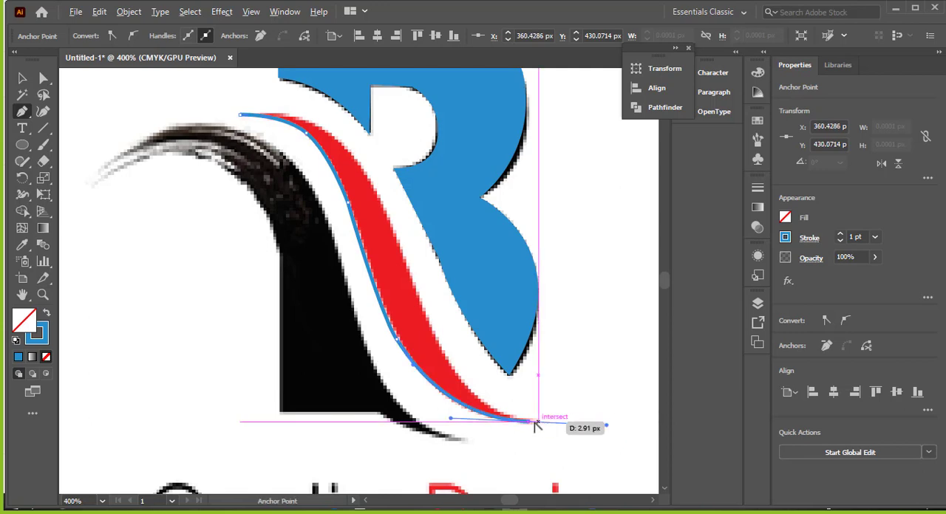
Step: Make the lower tip a corner, trace the swoosh's right edge back up and close the path at its upper left tip
left_click_drag(531, 427, 424, 311)
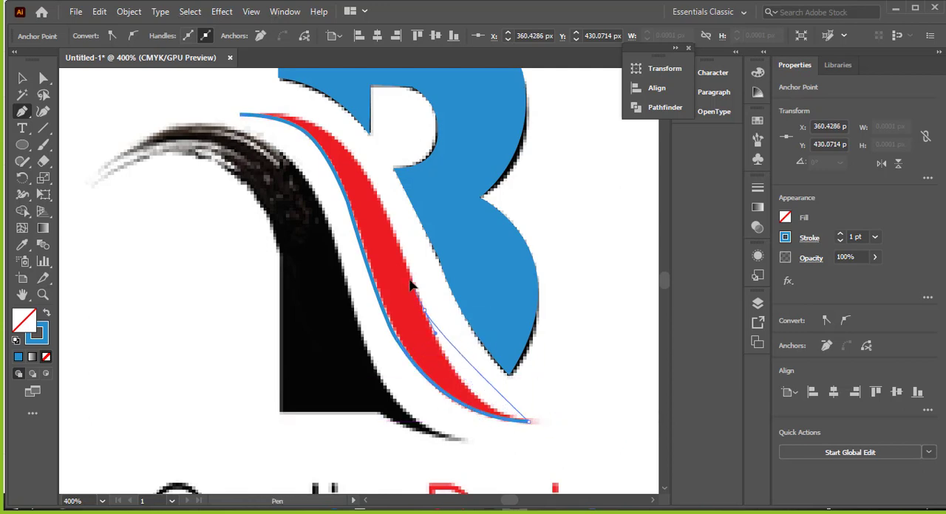
left_click_drag(390, 222, 369, 171)
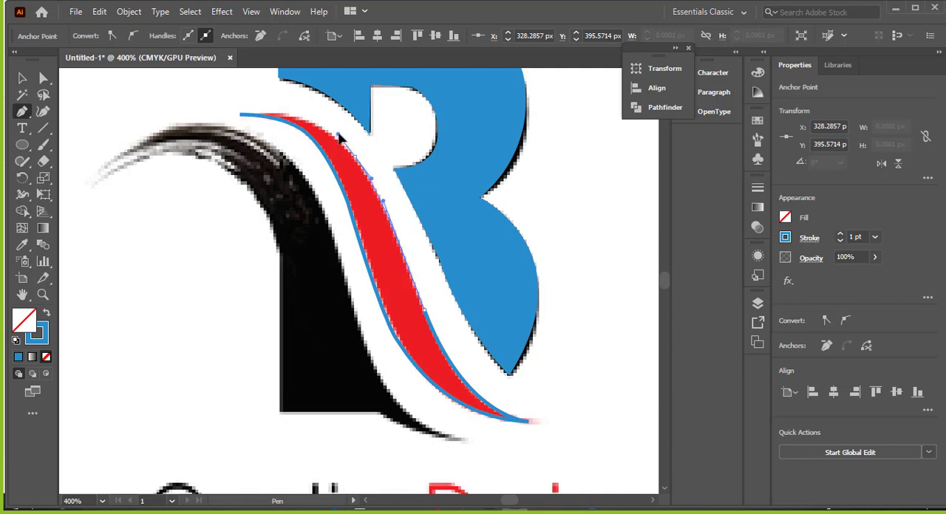
left_click_drag(338, 135, 338, 134)
left_click_drag(240, 114, 230, 117)
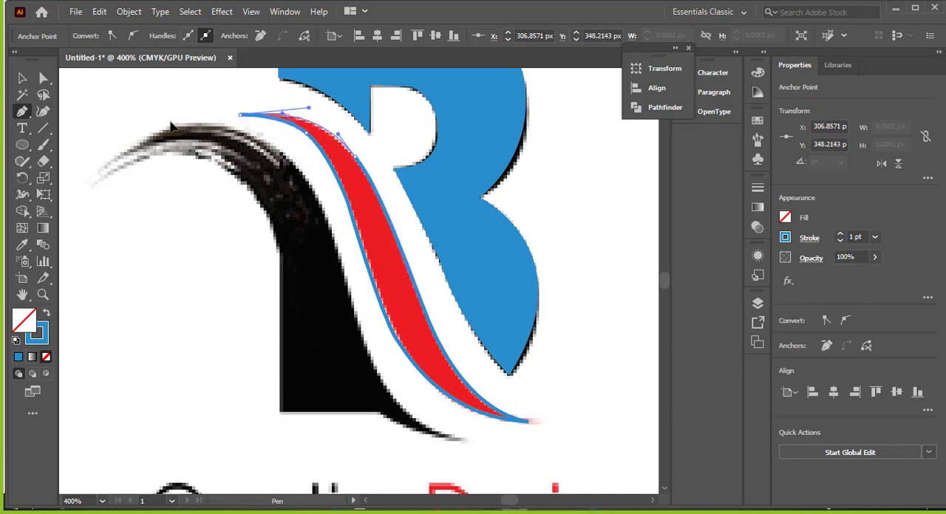
left_click_drag(170, 127, 171, 129)
Step: Turn the traced swoosh into a strokeless shape with a red fill and deselect it
left_click(46, 316)
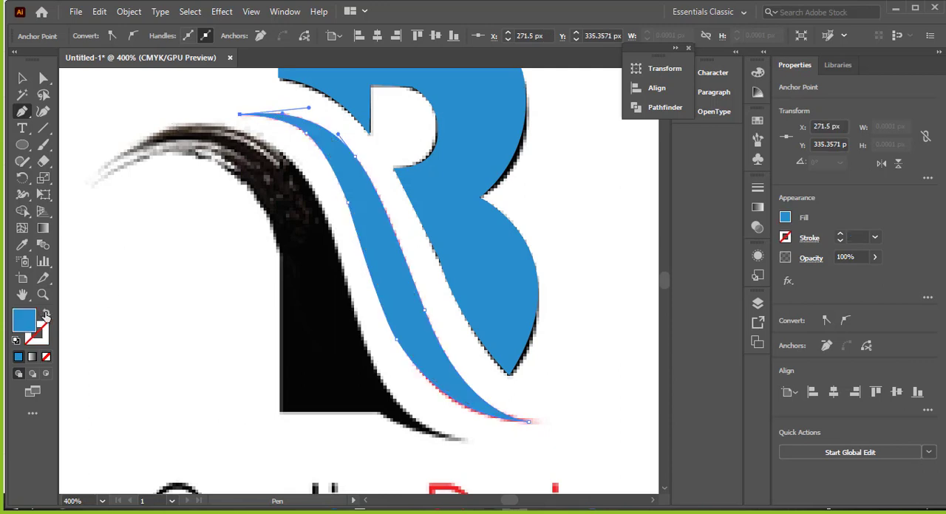
left_click(23, 78)
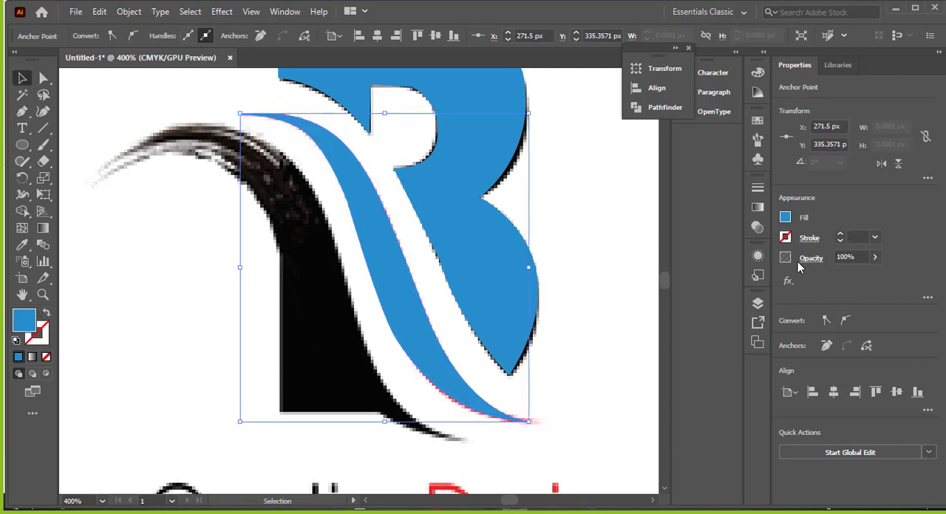
left_click(785, 217)
left_click(675, 267)
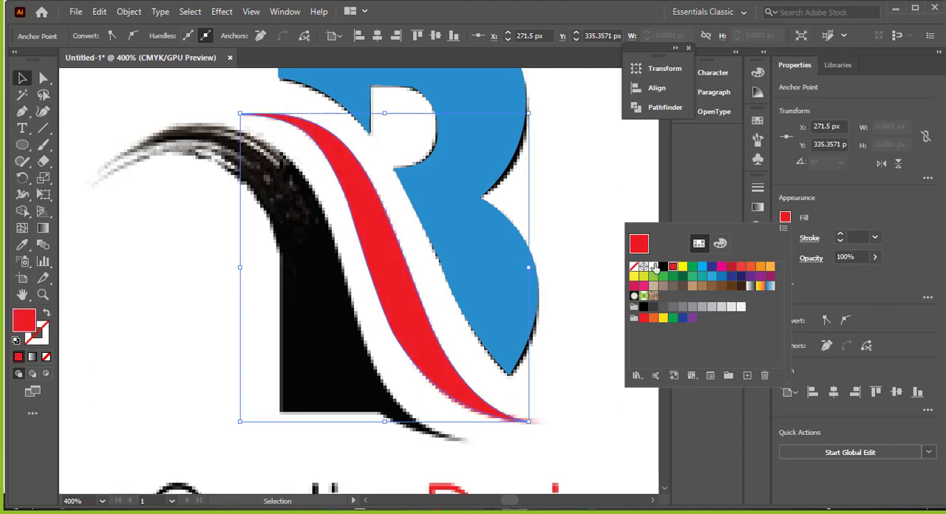
left_click(589, 335)
Step: Start a Pen path at the black shape's lower right tip, curve it up the right edge and make it stroke only
scroll(272, 274, "down", 1)
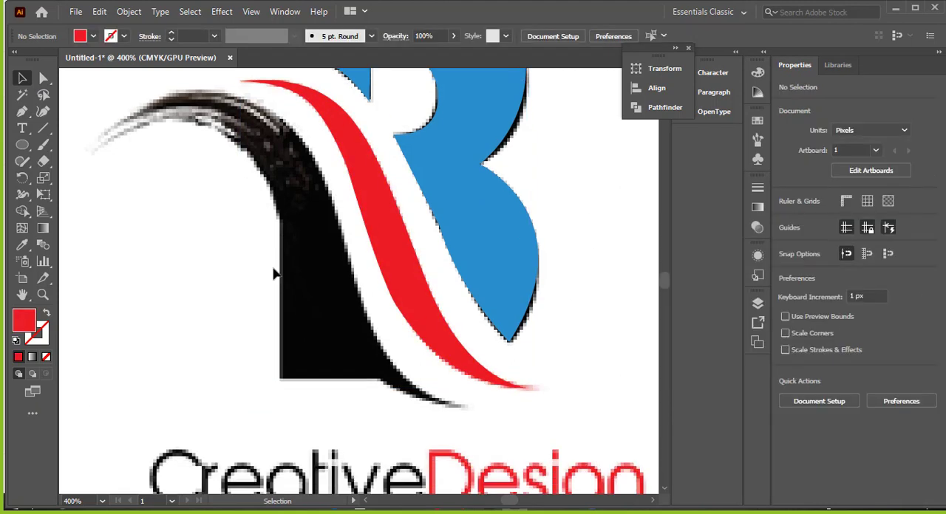
left_click(22, 112)
left_click(408, 347)
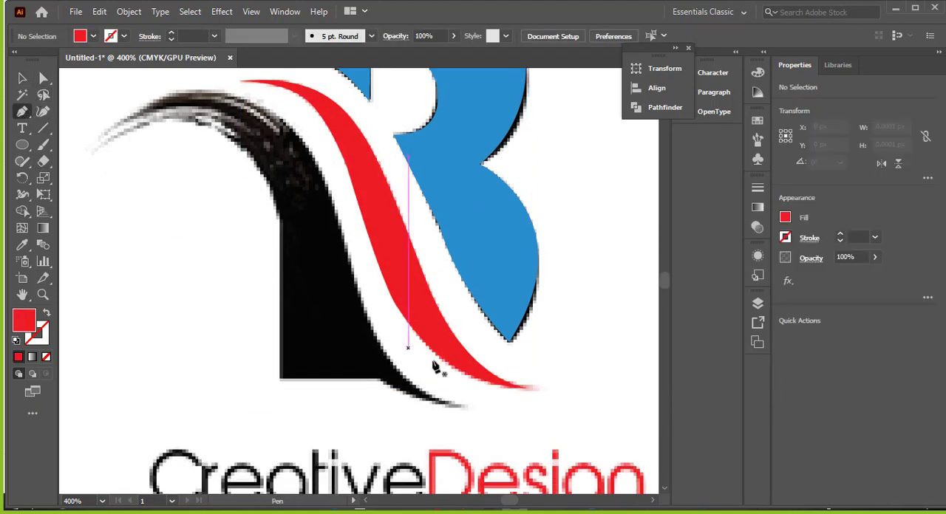
left_click(466, 406)
left_click_drag(385, 391, 363, 300)
left_click_drag(339, 208, 337, 200)
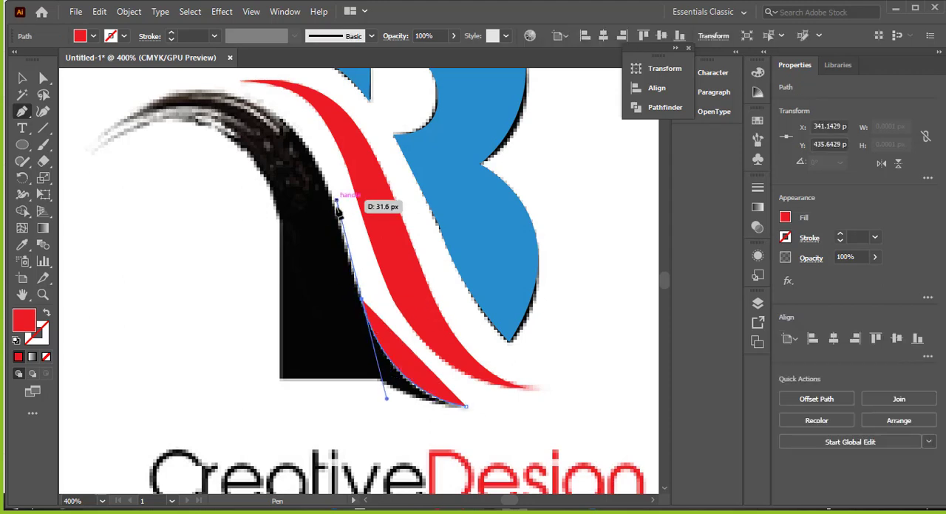
left_click_drag(201, 310, 45, 316)
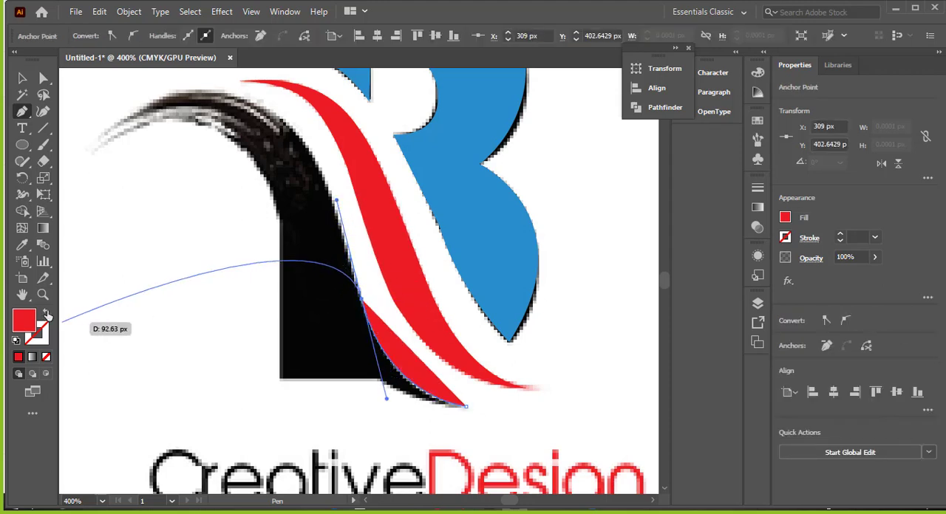
left_click(46, 314)
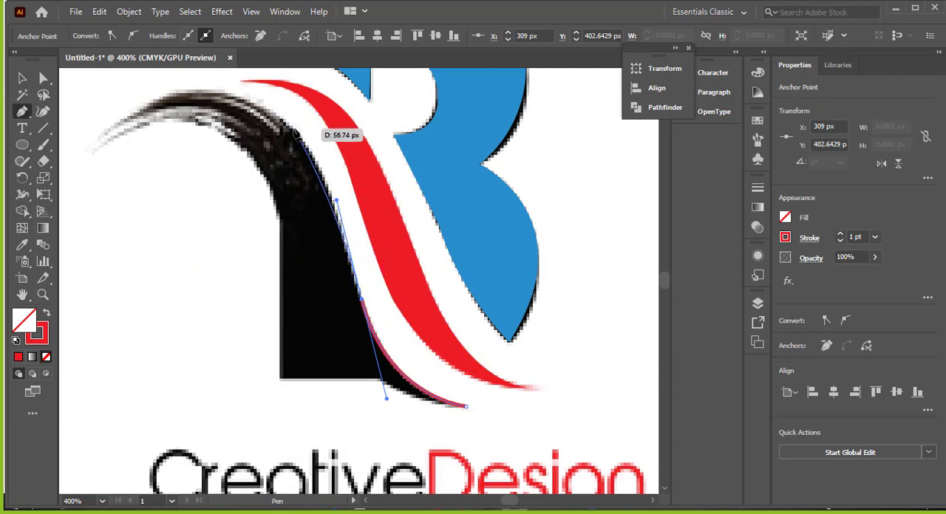
left_click(275, 113)
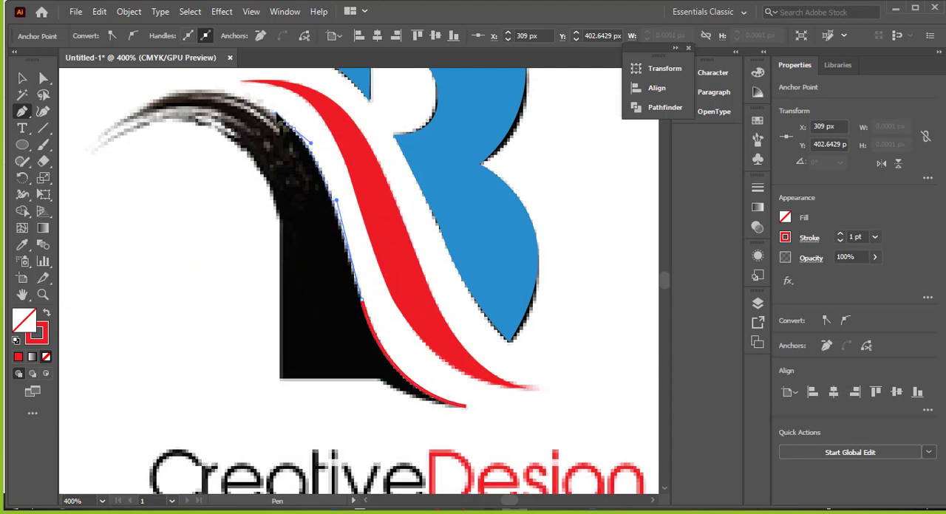
right_click(275, 113)
left_click(310, 123)
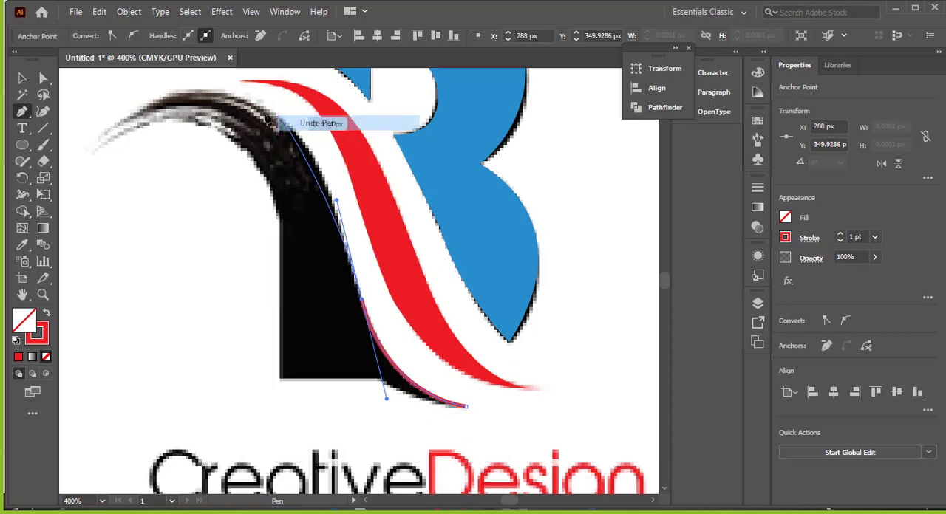
Step: Trace the black brush stroke's outer edge over the arch to its left tip, then curve back along its top strand
scroll(240, 96, "up", 1)
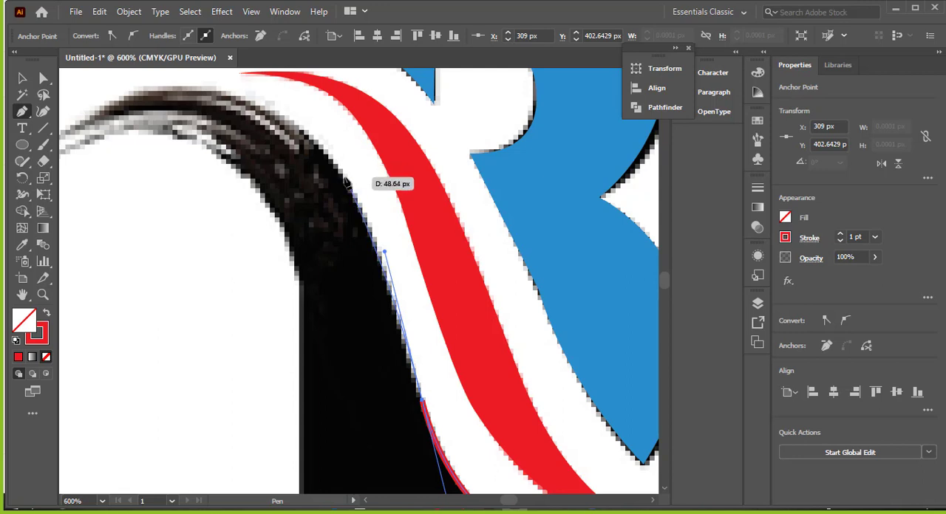
left_click(345, 178)
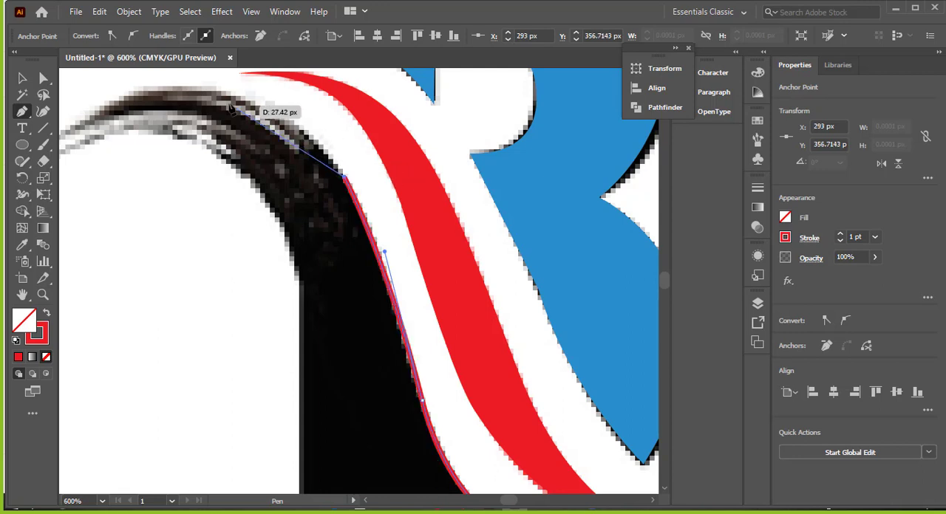
left_click_drag(220, 95, 304, 154)
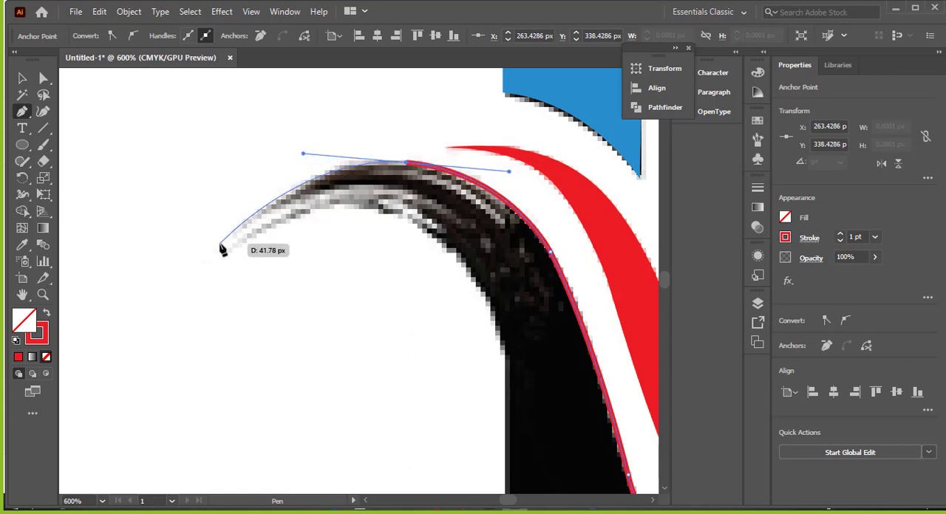
left_click_drag(220, 243, 619, 319)
Step: Trace the next bristle strand to the left tip and back into the arch, making corners where the path reverses
key("space")
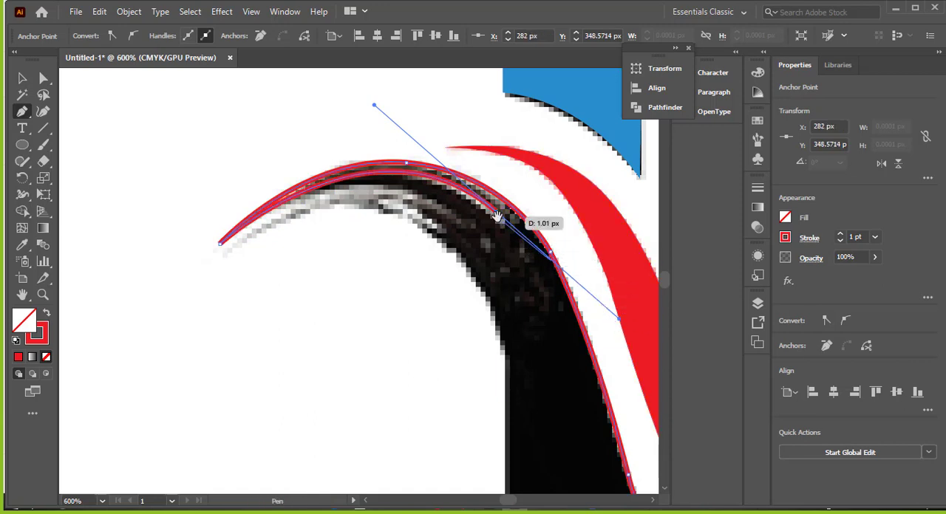
left_click_drag(499, 214, 222, 229)
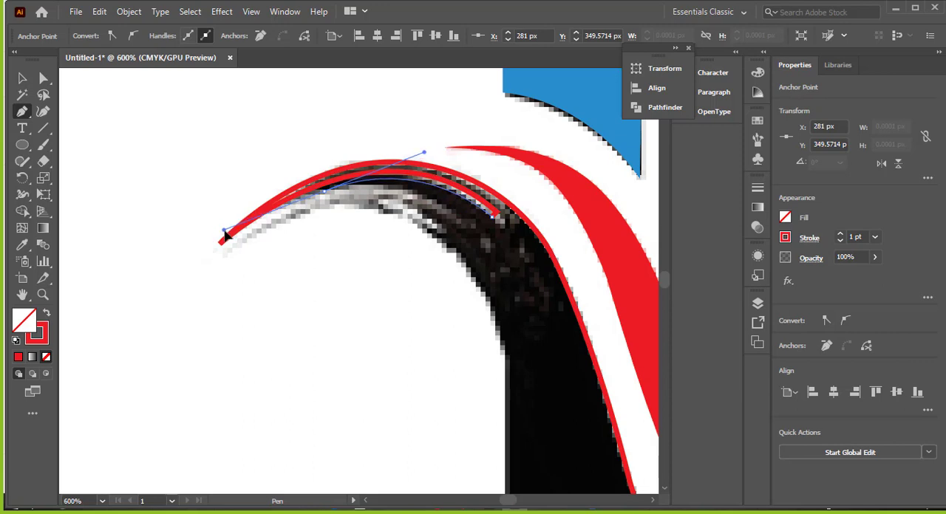
left_click(222, 234)
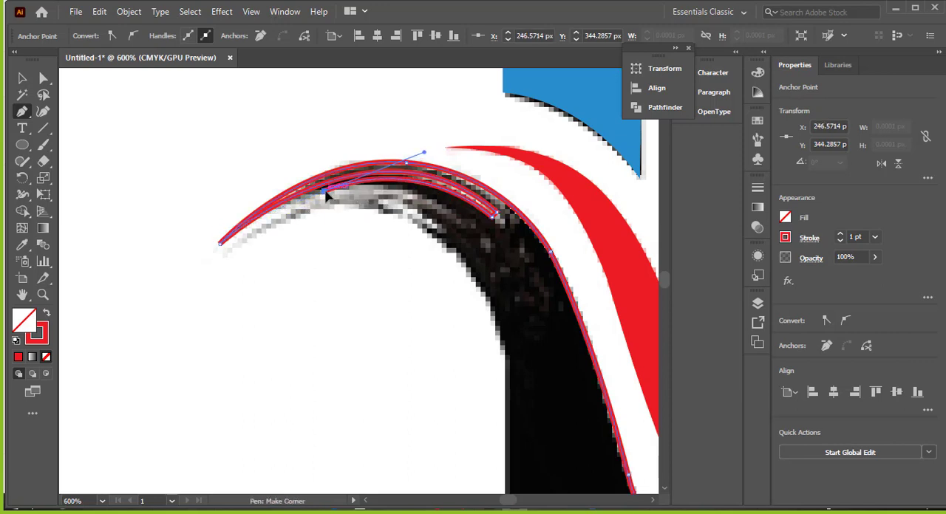
left_click_drag(326, 196, 525, 302)
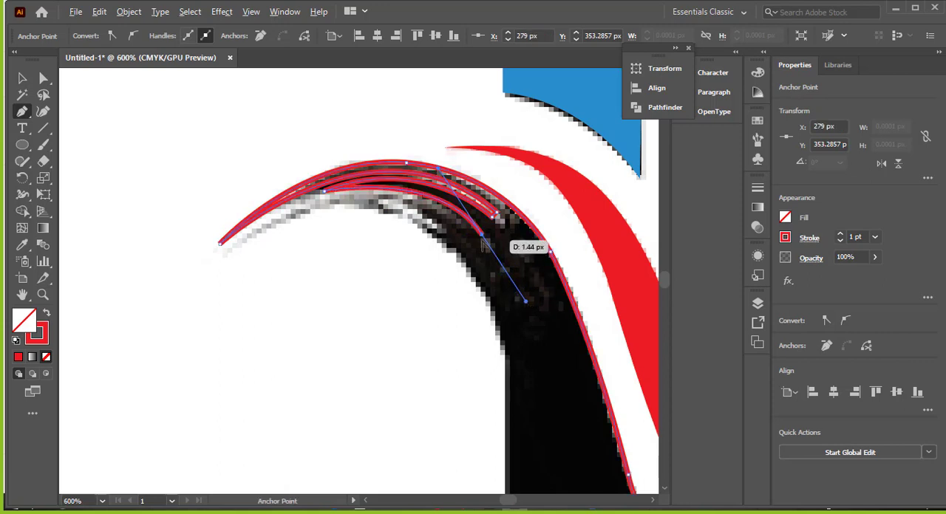
Step: Trace the lowest bristle strand out and back along the arch's inner edge, making corners at its turning points
left_click_drag(482, 235, 151, 309)
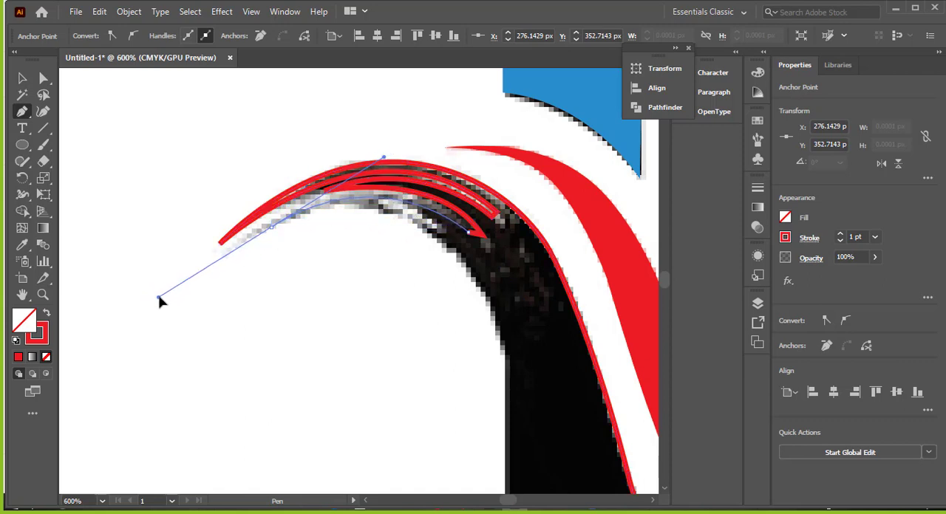
left_click_drag(160, 300, 158, 299)
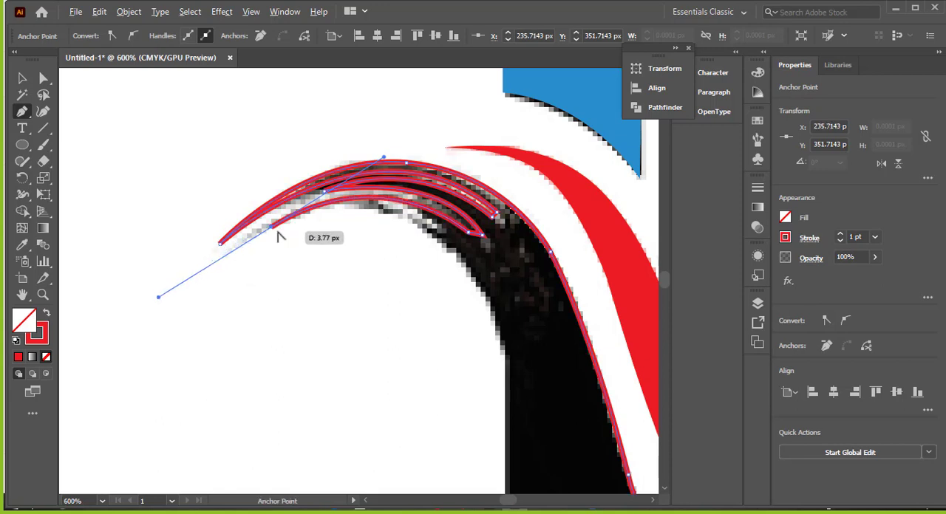
mouse_move(271, 230)
left_mouse_down()
mouse_move(455, 253)
mouse_move(519, 348)
mouse_move(462, 163)
left_mouse_up()
key("space")
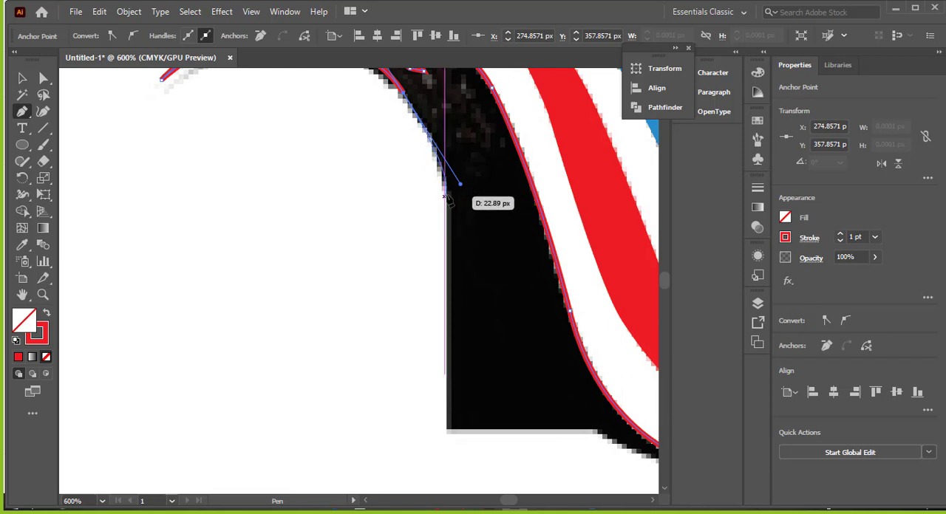
left_click(405, 94)
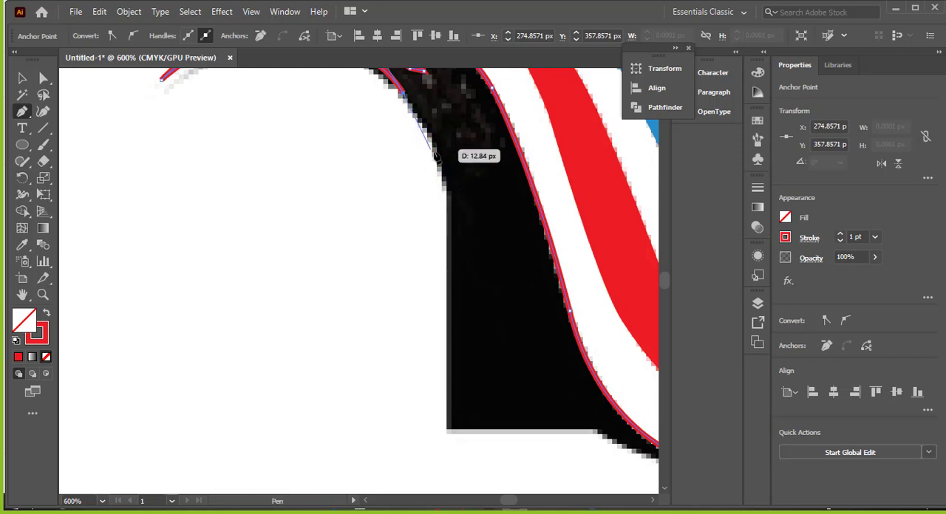
left_click_drag(444, 172, 445, 180)
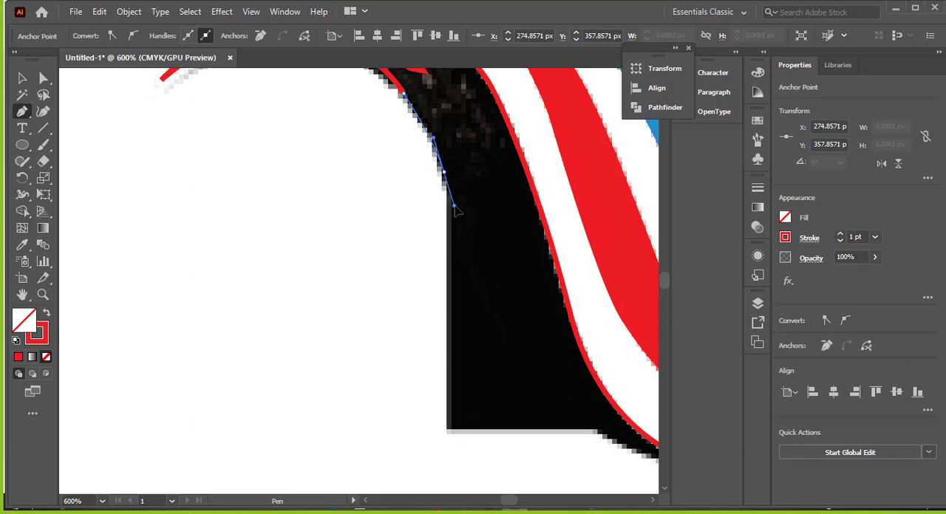
left_click_drag(455, 206, 454, 207)
right_click(445, 192)
left_click(478, 201)
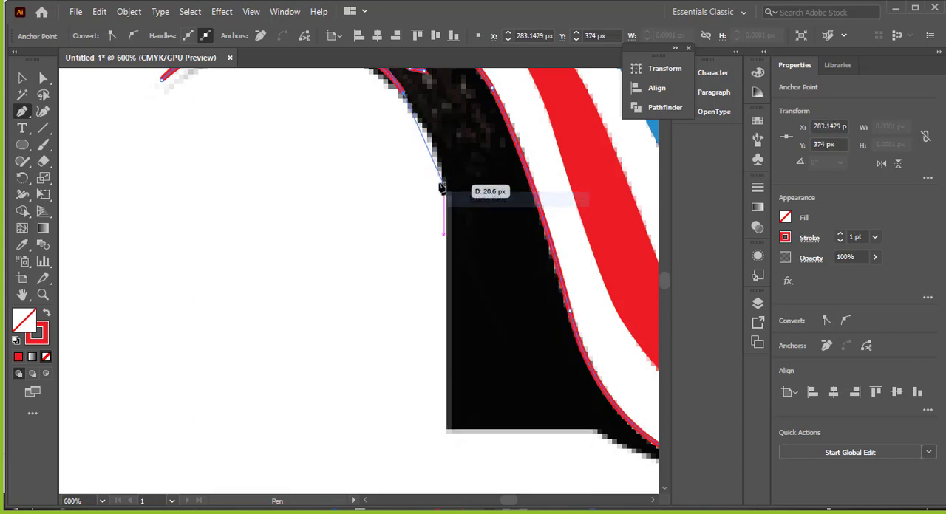
Step: Trace the arch's inner edge down to the stem and continue straight to the black shape's bottom left corner
left_click(444, 183)
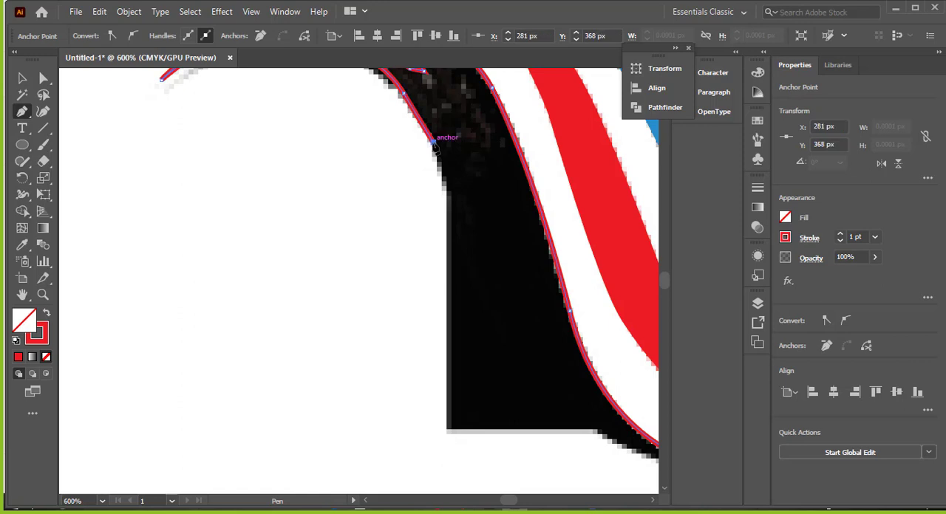
right_click(449, 258)
left_click(484, 198)
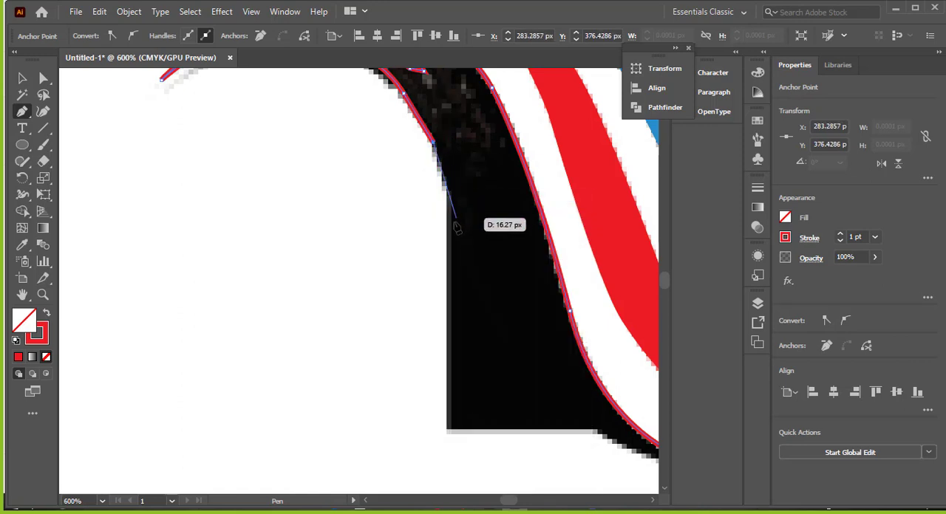
left_click(445, 184)
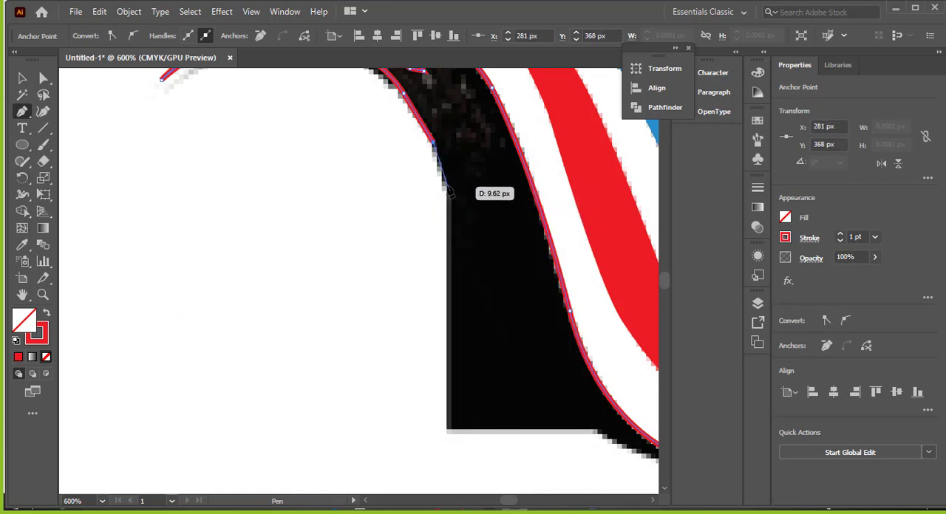
left_click(447, 431)
left_click_drag(543, 443, 376, 350)
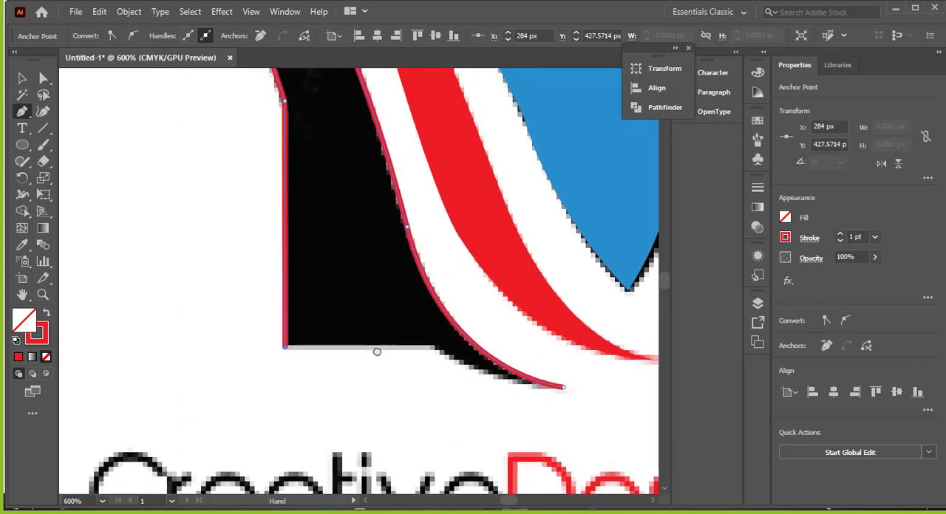
Step: Close the black shape's outline along its bottom edge and curved tail, and swap its red stroke to the fill
left_click(430, 344)
mouse_move(559, 385)
left_mouse_down()
mouse_move(620, 392)
mouse_move(630, 384)
left_mouse_up()
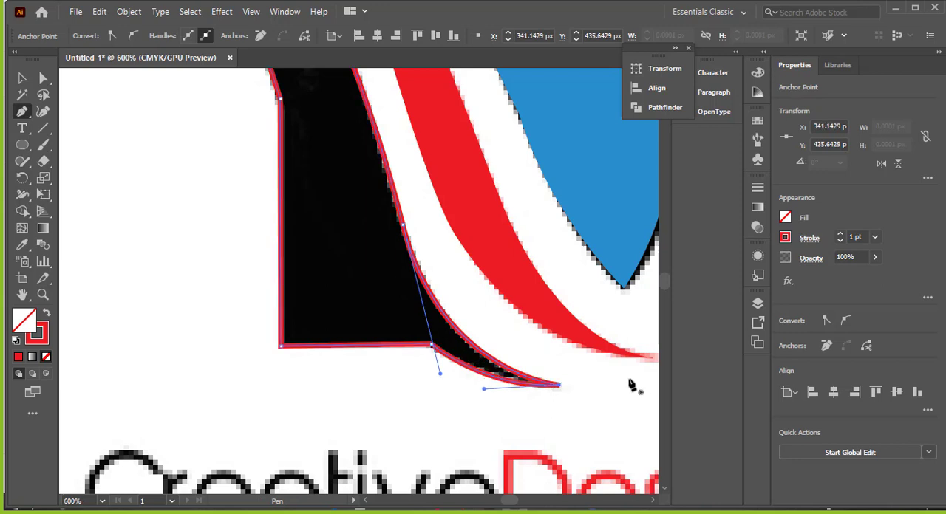
left_click(22, 79)
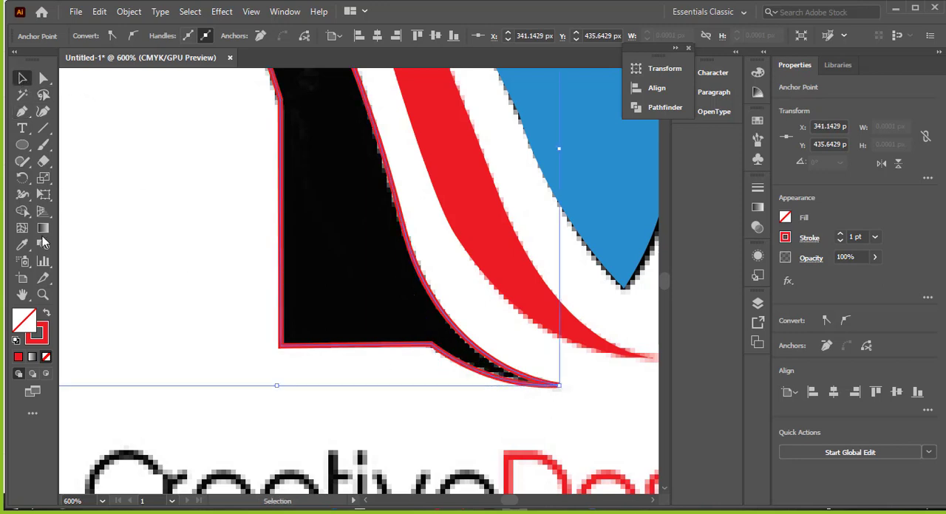
left_click(47, 315)
left_click(185, 267)
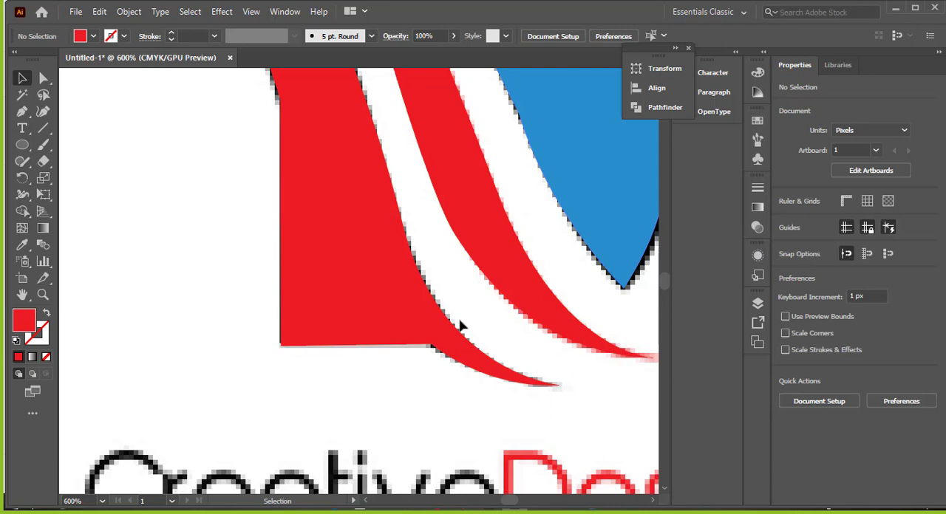
Step: Fill the traced brush-stroke stem shape with black
left_click(421, 317)
left_click(784, 218)
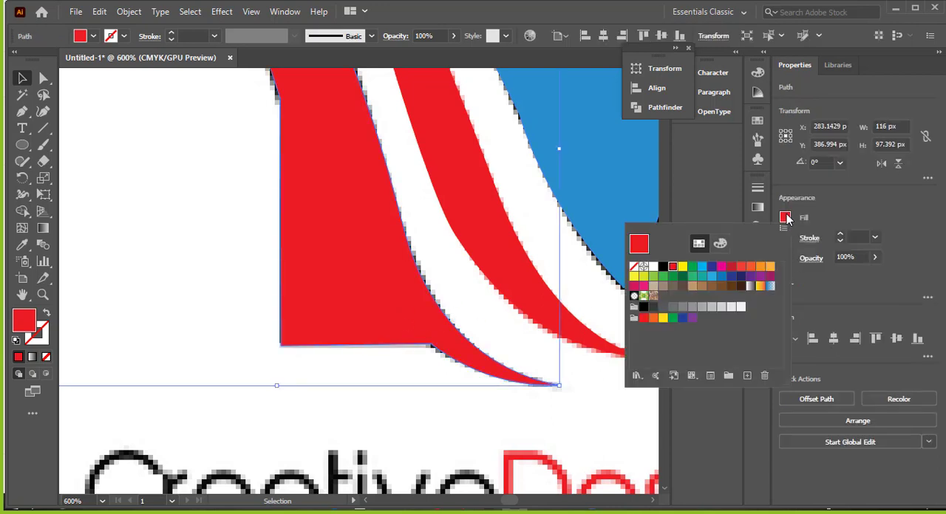
left_click(661, 267)
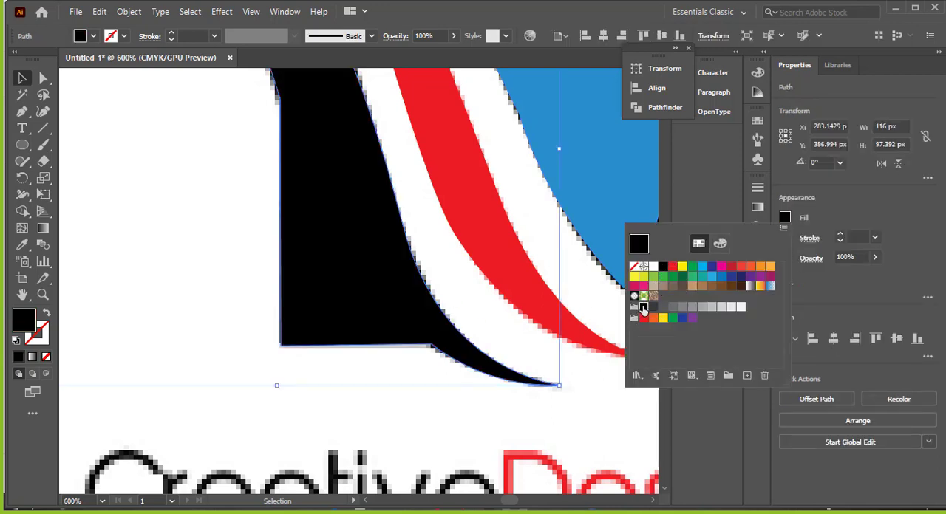
left_click(581, 384)
scroll(583, 374, "down", 2)
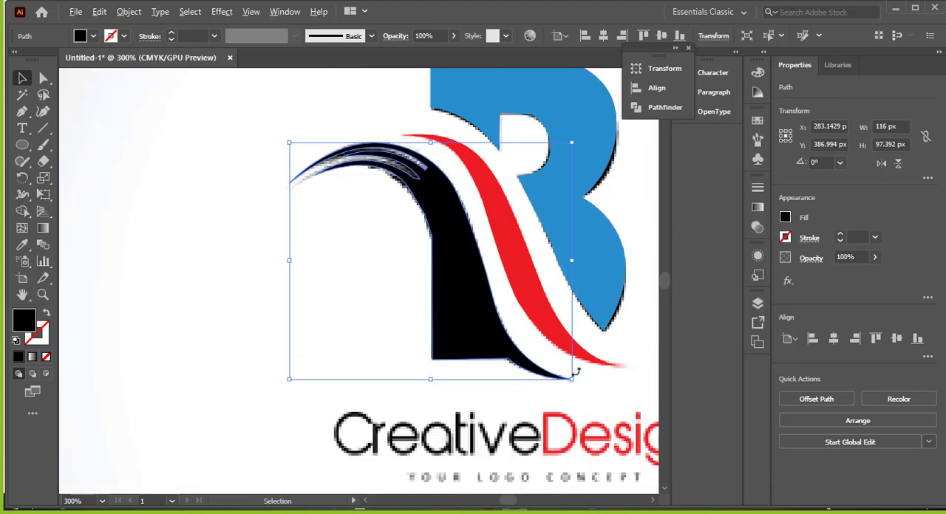
left_click(632, 316)
Step: Delete the embedded reference logo image from behind the traced vector shapes
left_click_drag(628, 239, 494, 269)
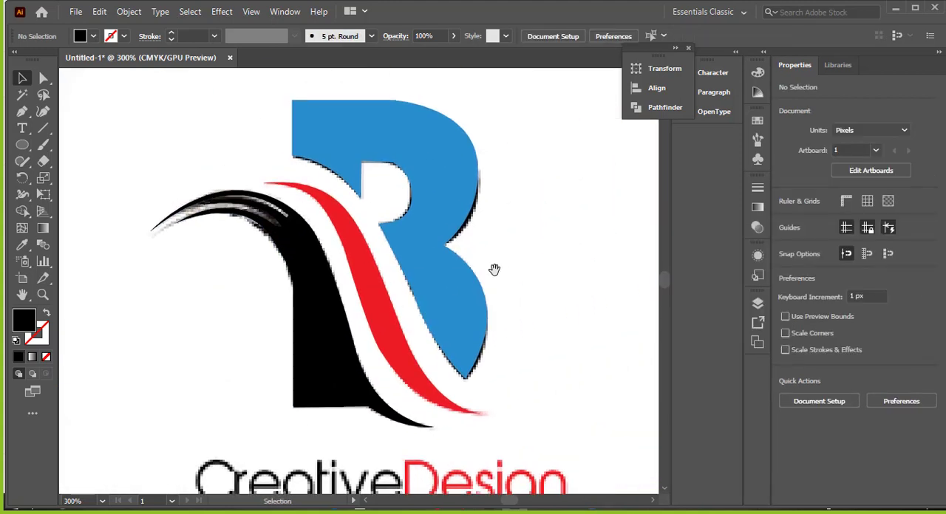
scroll(500, 276, "down", 2)
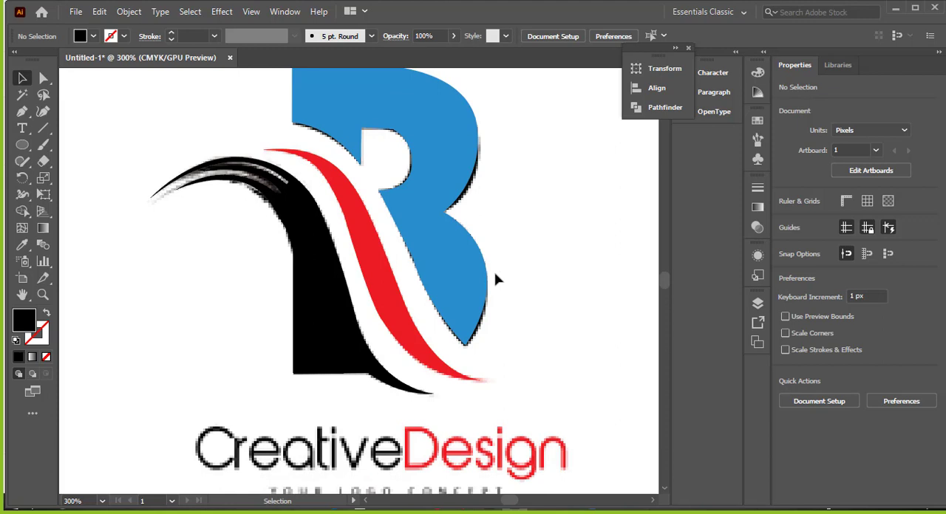
scroll(517, 277, "down", 1)
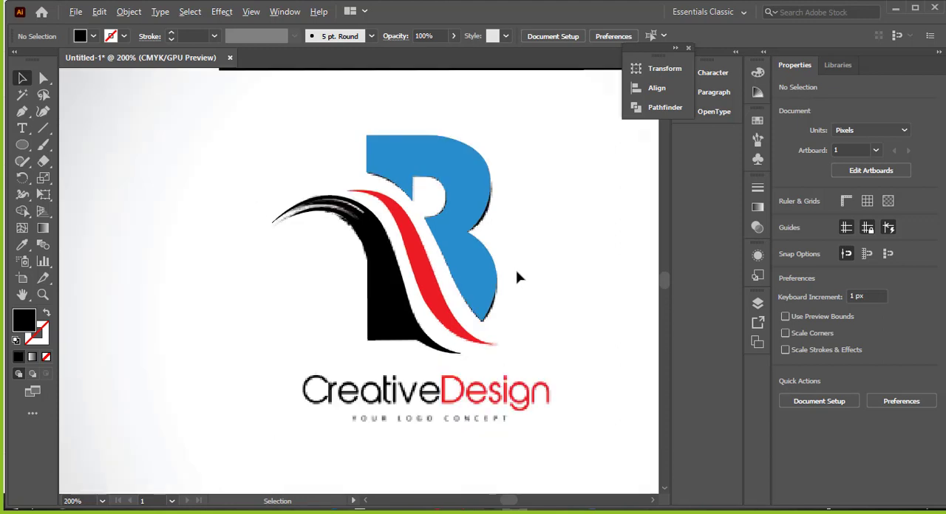
left_click_drag(574, 244, 501, 294)
scroll(497, 287, "up", 1)
left_click(99, 12)
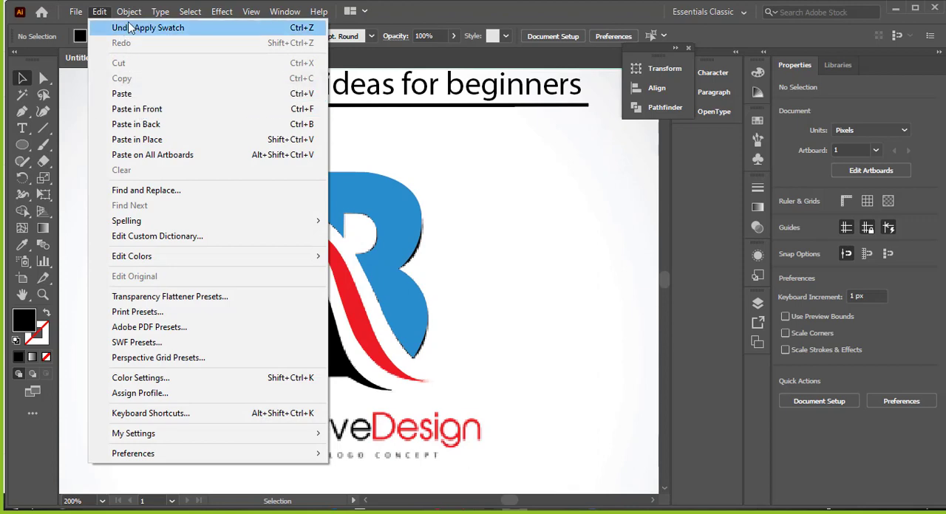
left_click(186, 98)
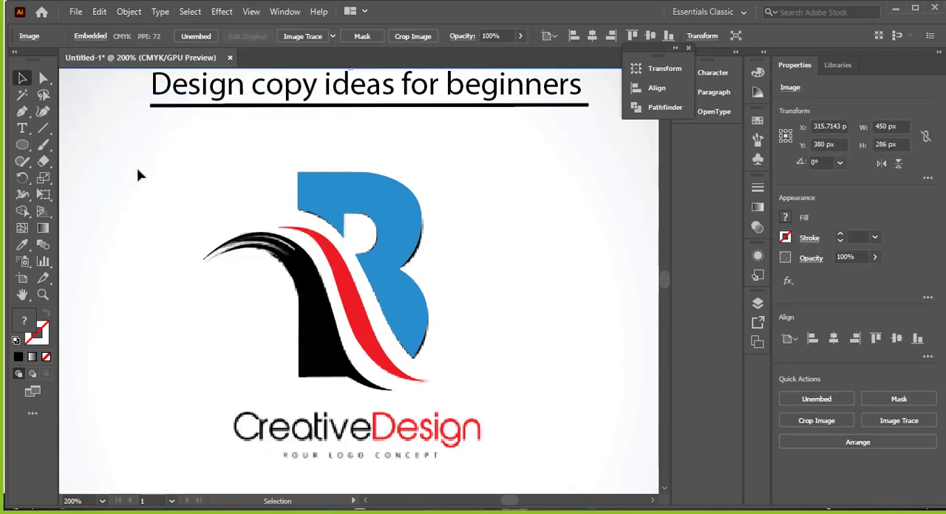
right_click(139, 170)
left_click(100, 104)
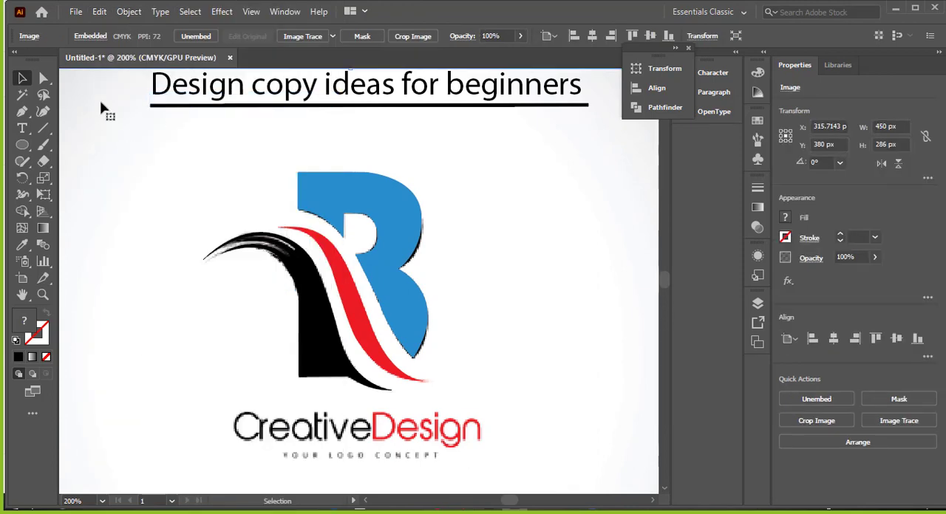
left_click(101, 12)
left_click(133, 171)
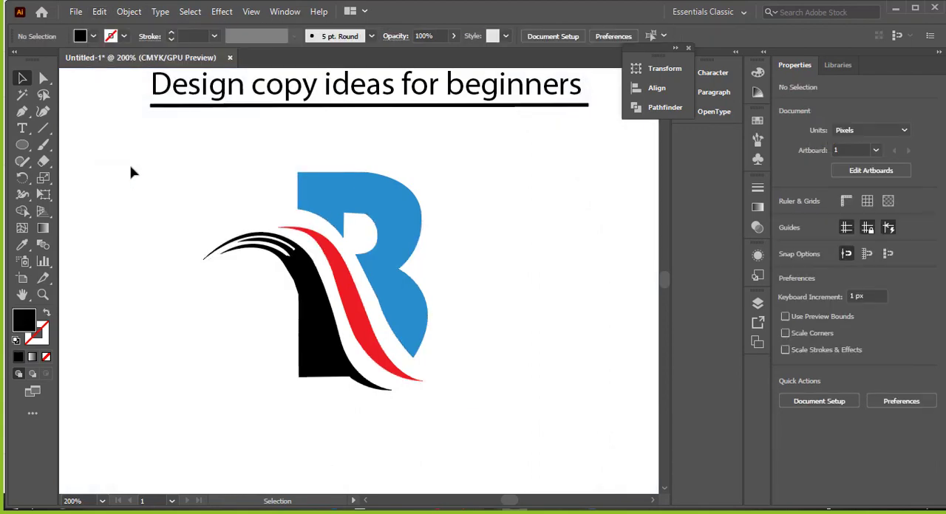
Step: Select the blue, red and black logo shapes together and group them
scroll(145, 192, "down", 2)
left_click_drag(320, 205, 466, 221)
scroll(470, 235, "up", 1)
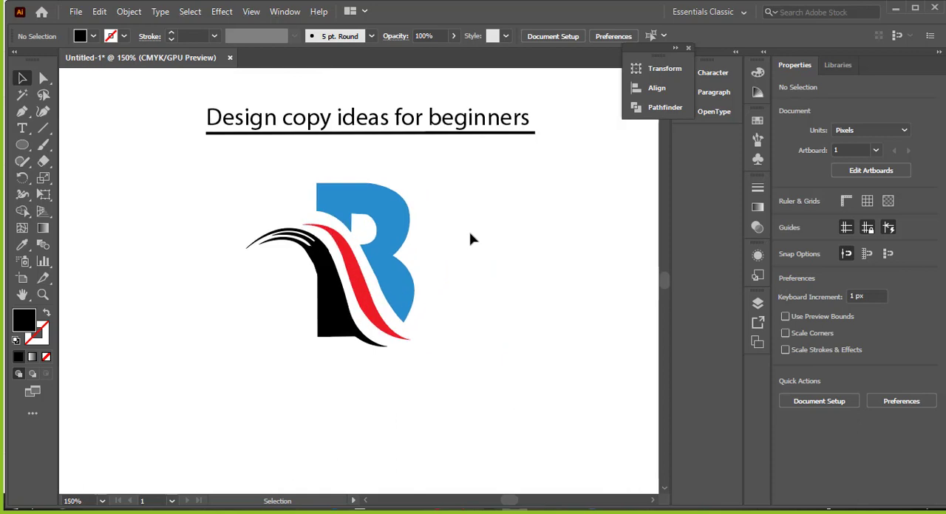
scroll(469, 239, "down", 1)
scroll(469, 238, "down", 1)
left_click_drag(468, 236, 267, 317)
left_click(443, 201)
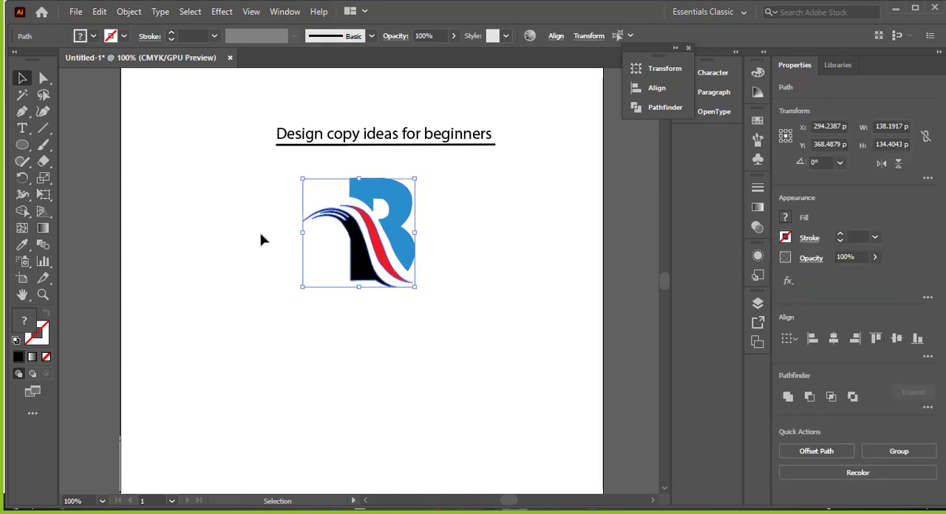
right_click(368, 204)
left_click(394, 302)
left_click(452, 187)
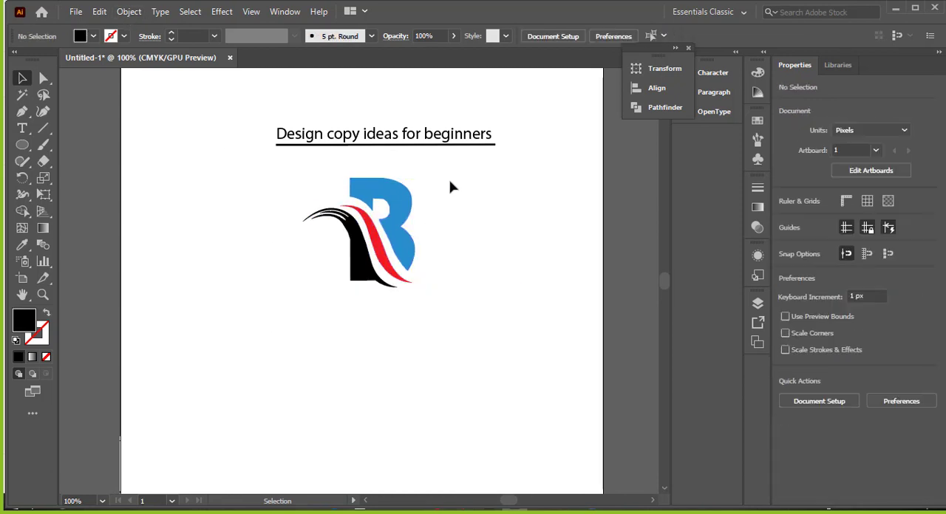